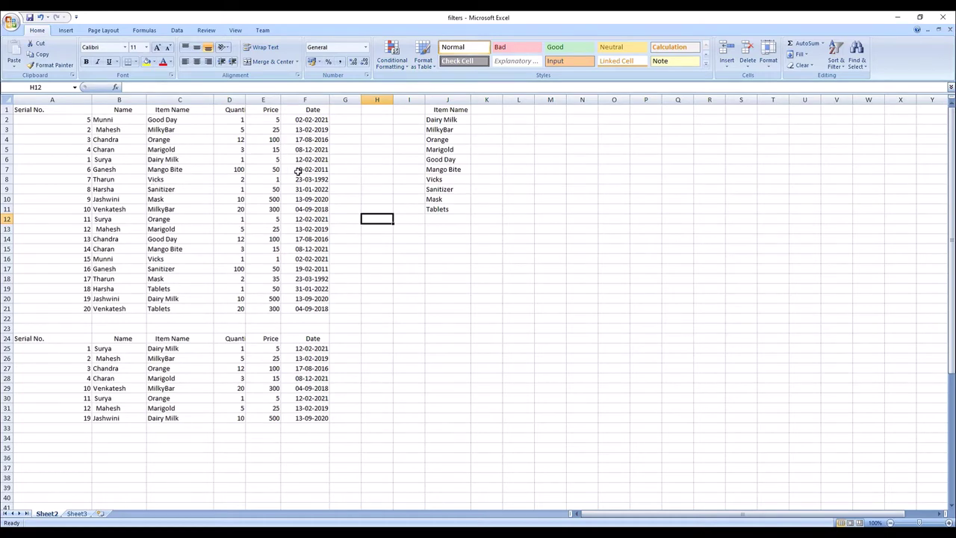
- Try selecting blank row 22, the empty columns and the lower table, clearing each selection
click(6, 318)
drag(345, 100, 408, 99)
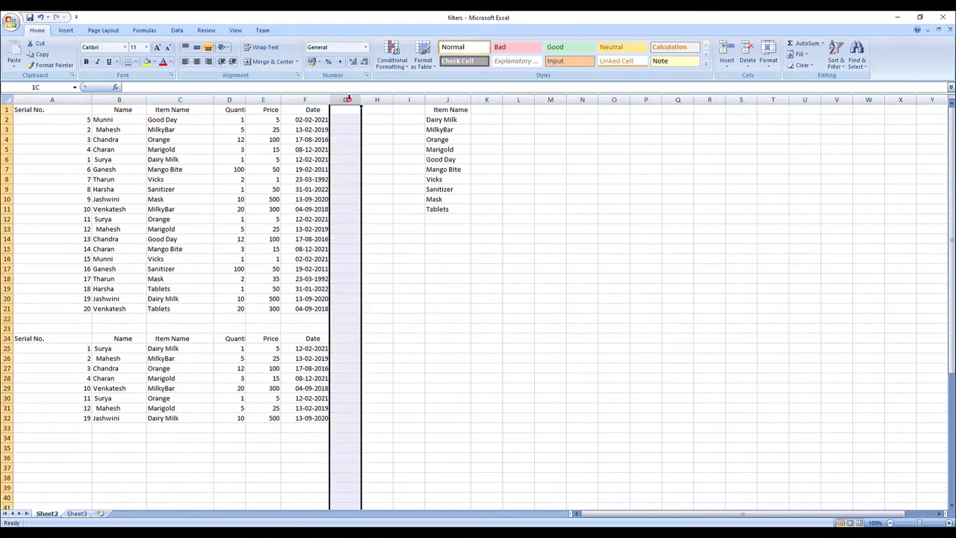
drag(29, 110, 448, 309)
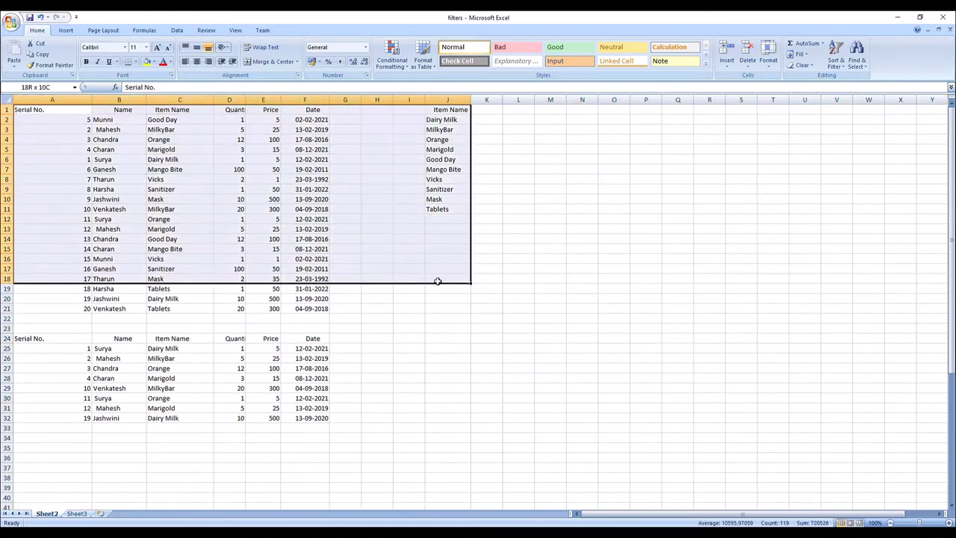
click(496, 352)
drag(33, 110, 310, 305)
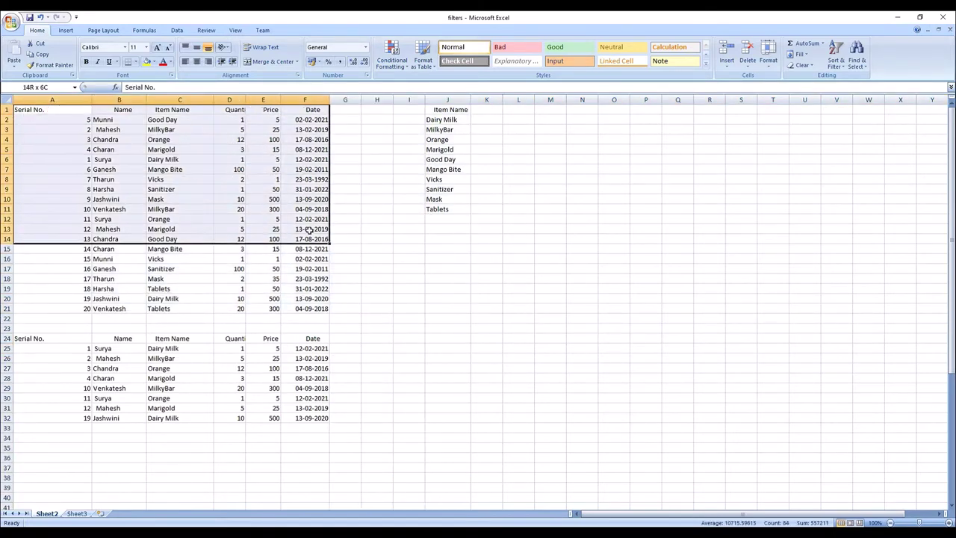
click(441, 274)
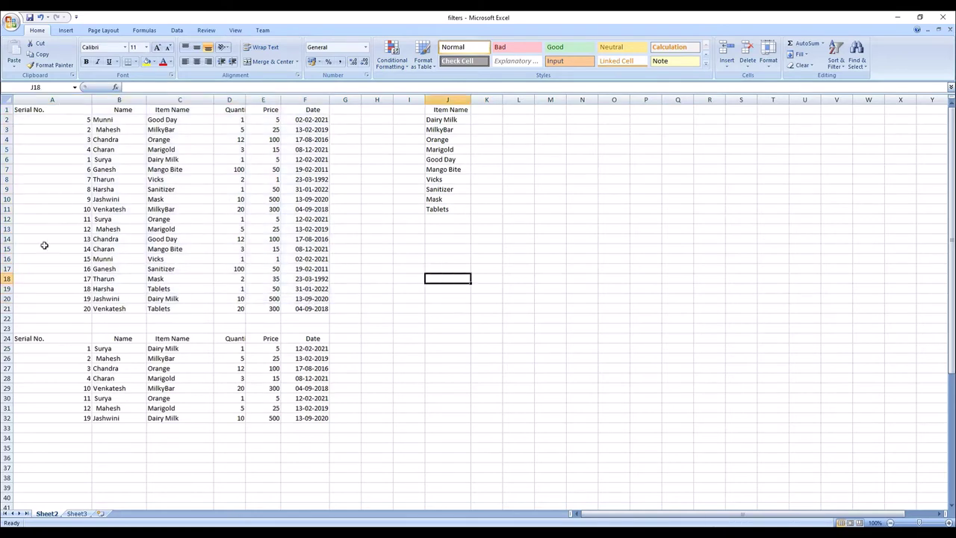
mouse_move(71, 322)
mouse_down()
mouse_move(301, 396)
mouse_move(349, 434)
mouse_move(340, 439)
mouse_up()
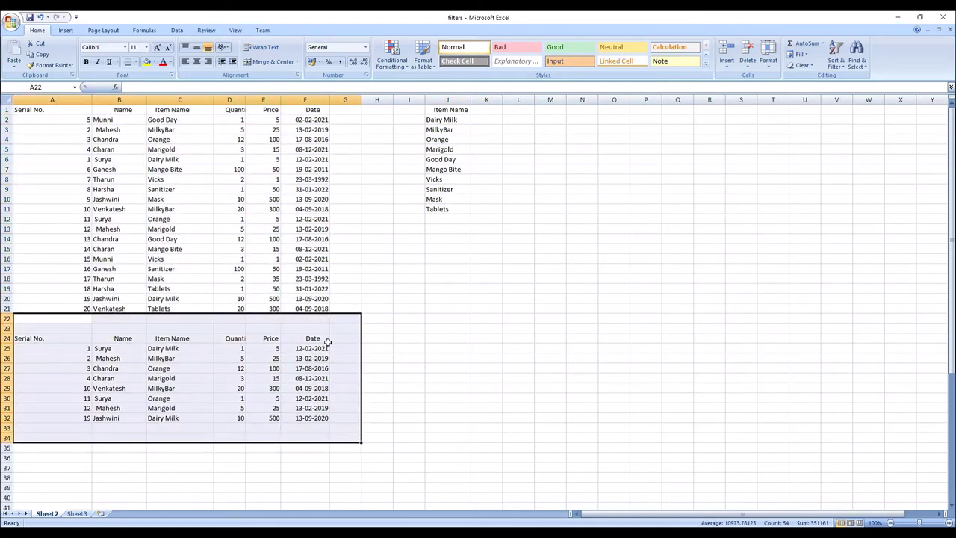
click(384, 318)
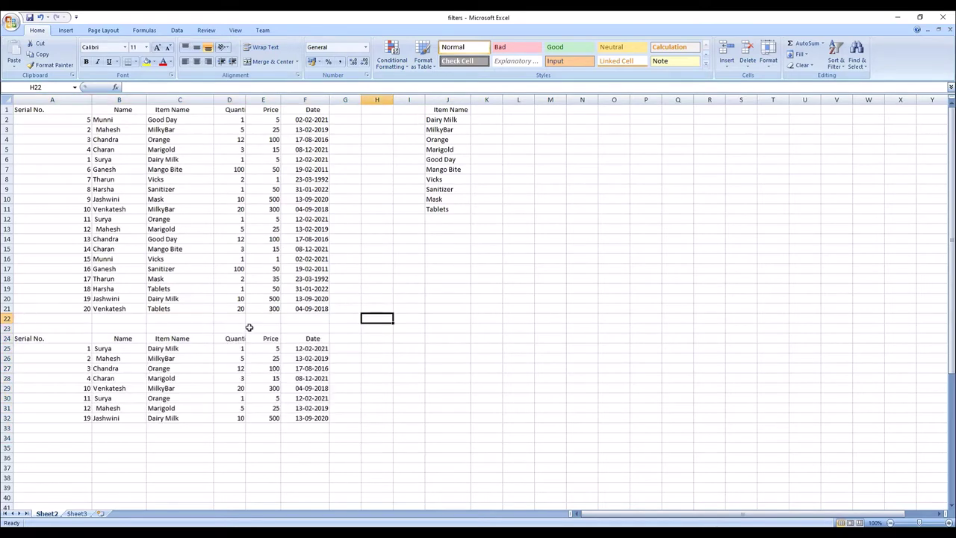
drag(374, 99, 410, 99)
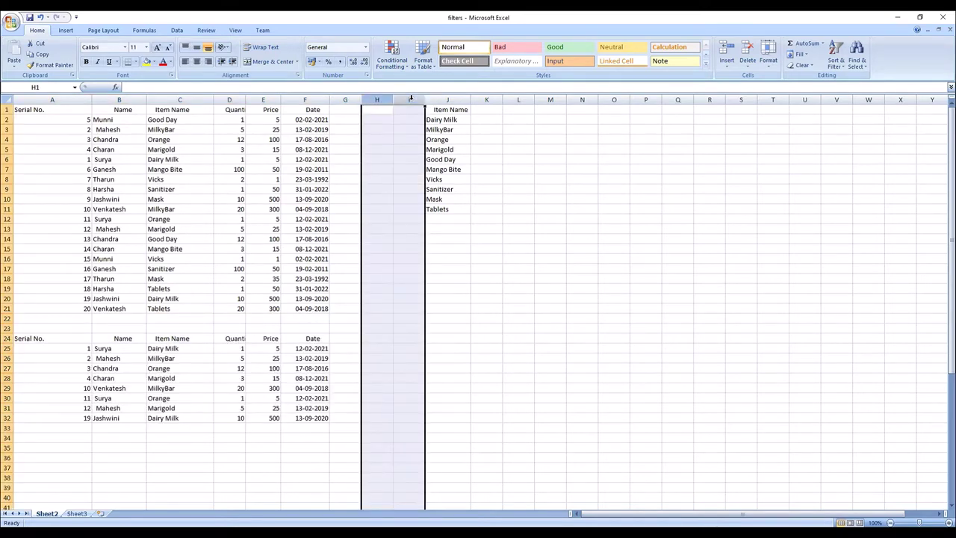
click(488, 323)
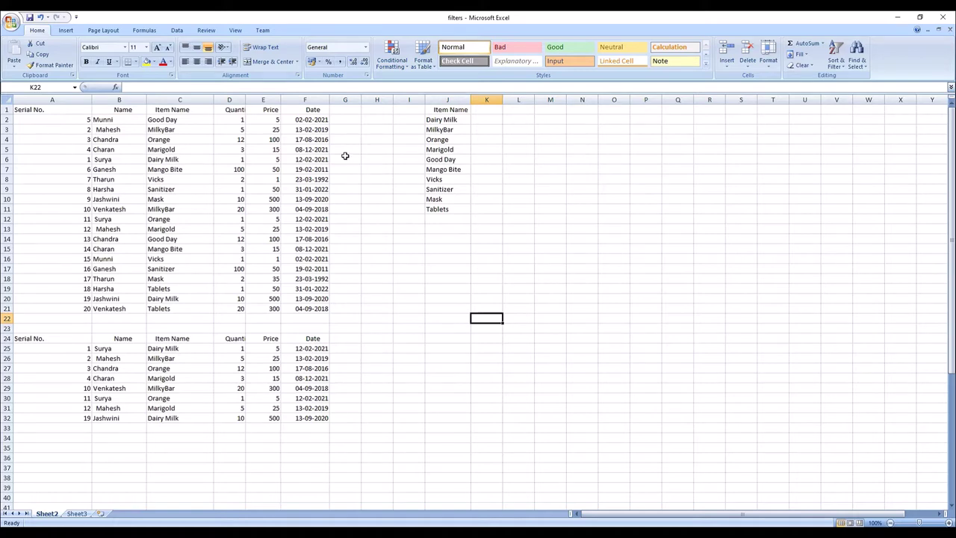
click(385, 148)
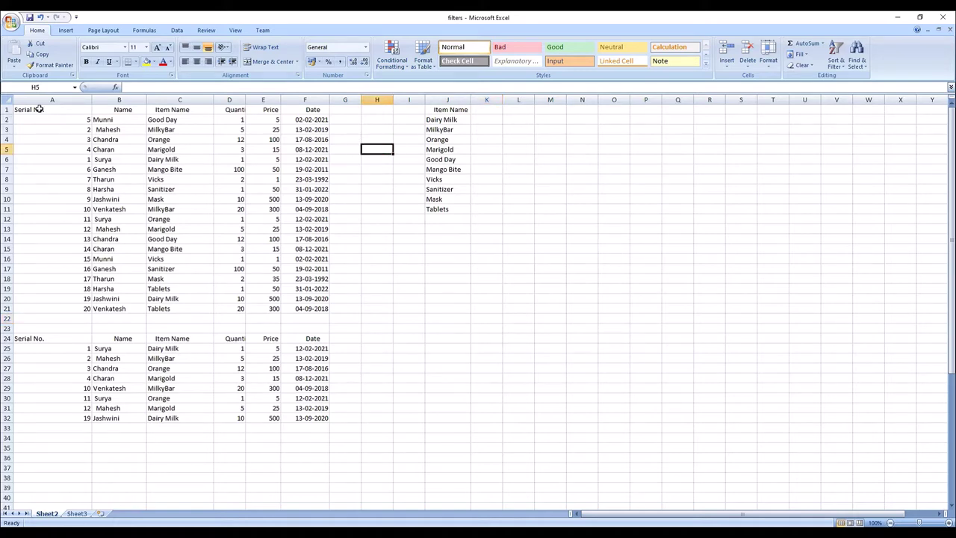
- Fill the sales table A1:F21 with tan, then select row 13
mouse_move(39, 109)
mouse_down()
mouse_move(256, 161)
mouse_move(306, 310)
mouse_up()
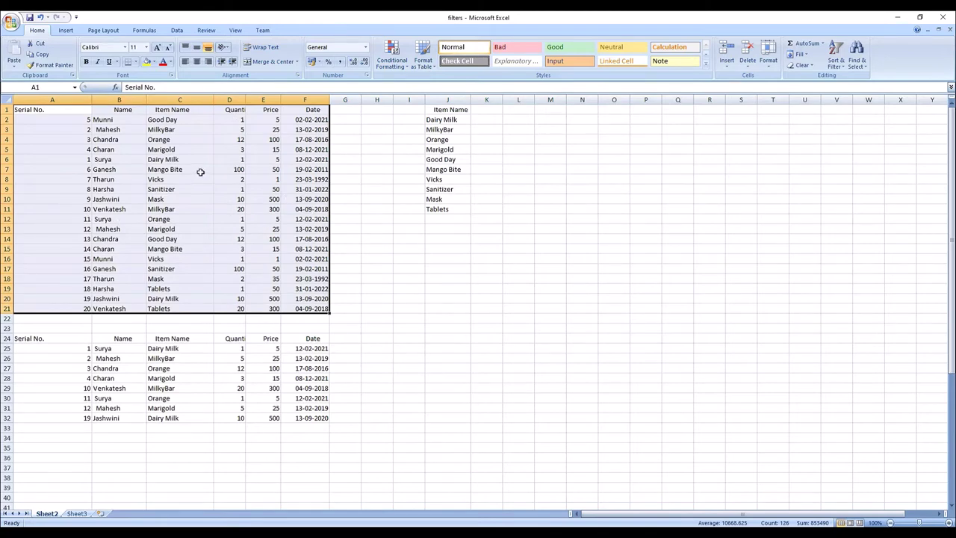
click(154, 61)
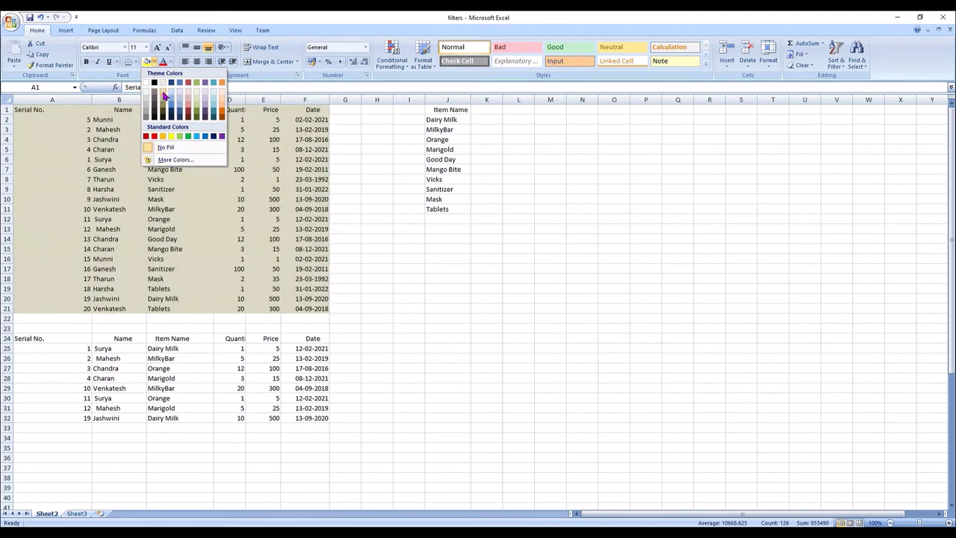
click(163, 94)
click(351, 229)
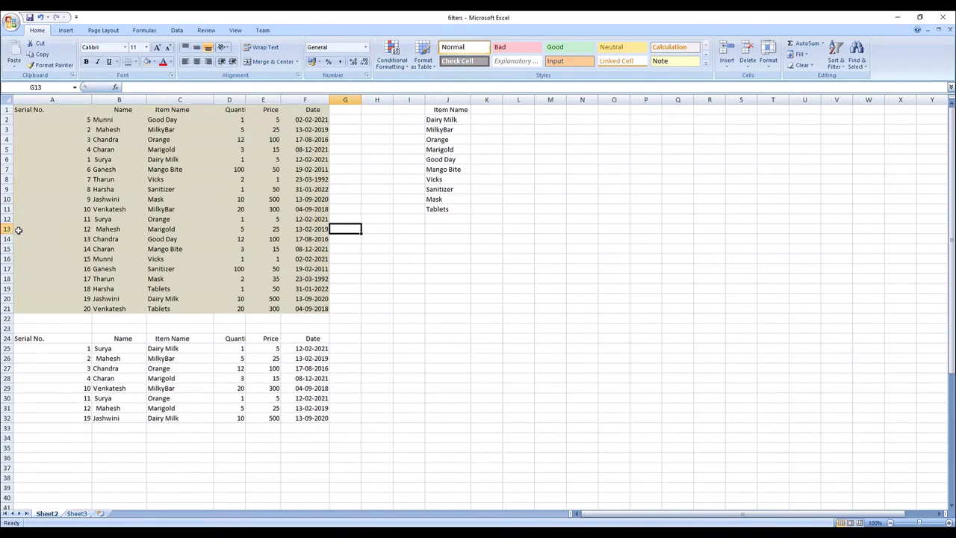
drag(18, 229, 312, 232)
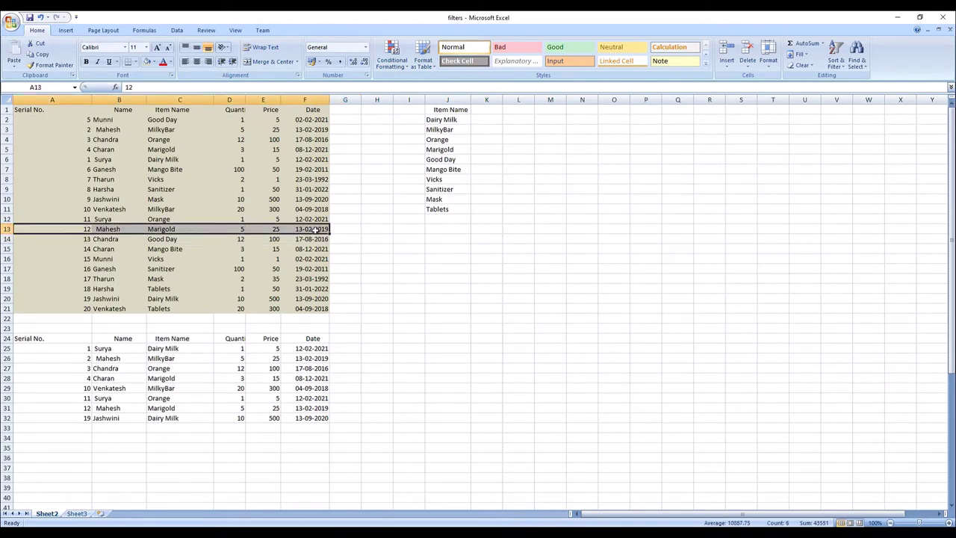
- Fill row 13, the Mahesh Marigold entry, with blue
click(153, 61)
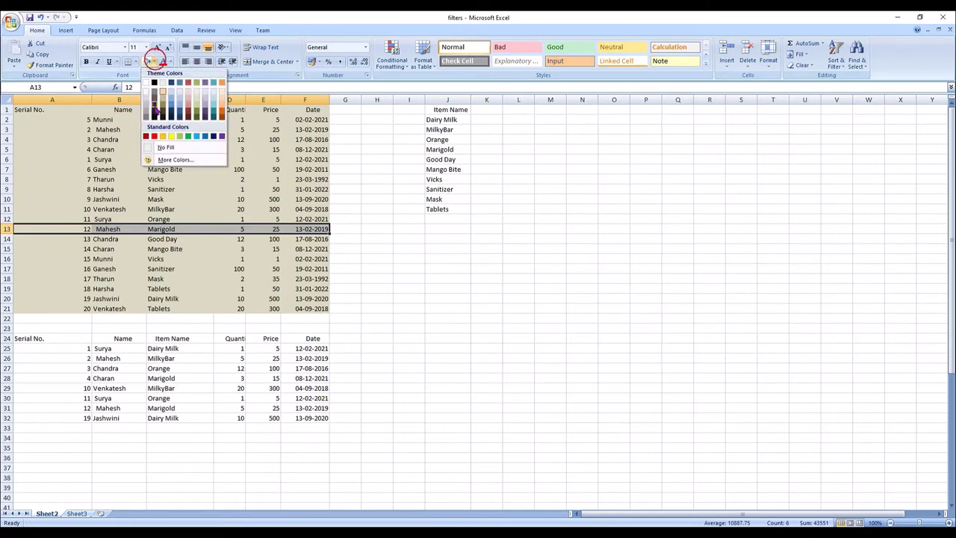
click(171, 107)
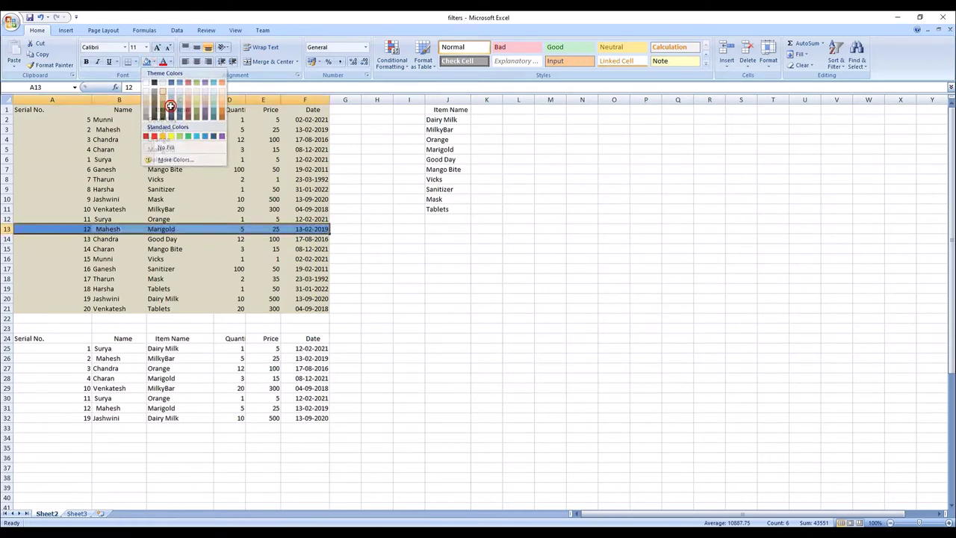
click(174, 267)
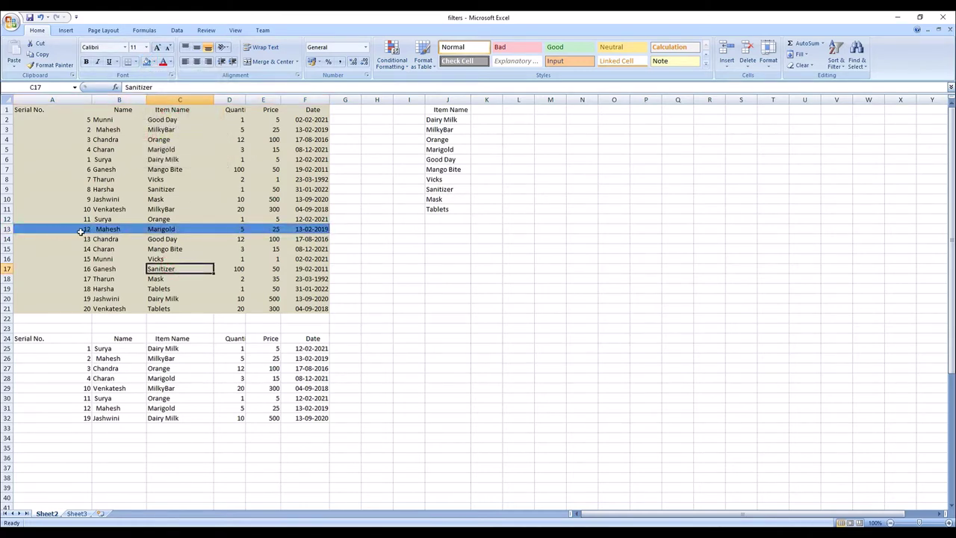
drag(80, 233, 326, 229)
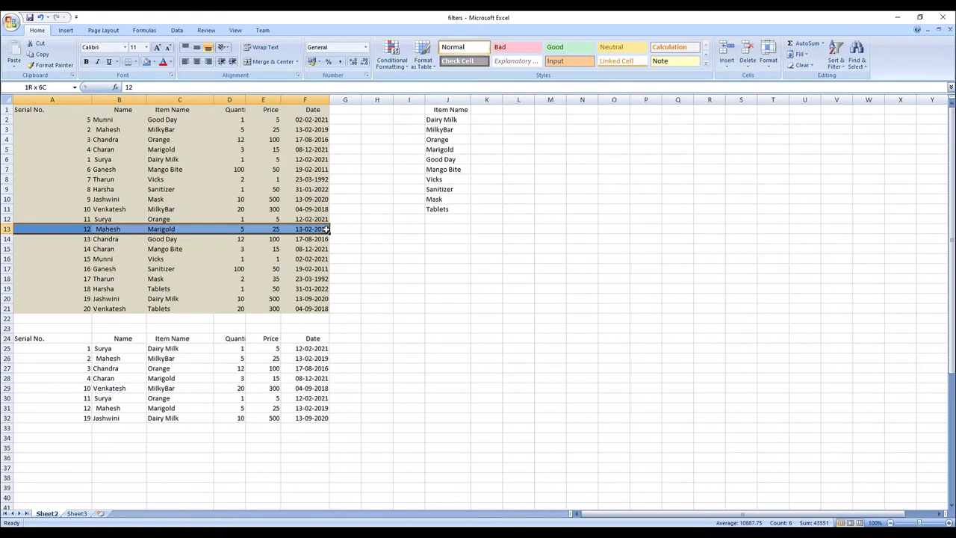
click(362, 200)
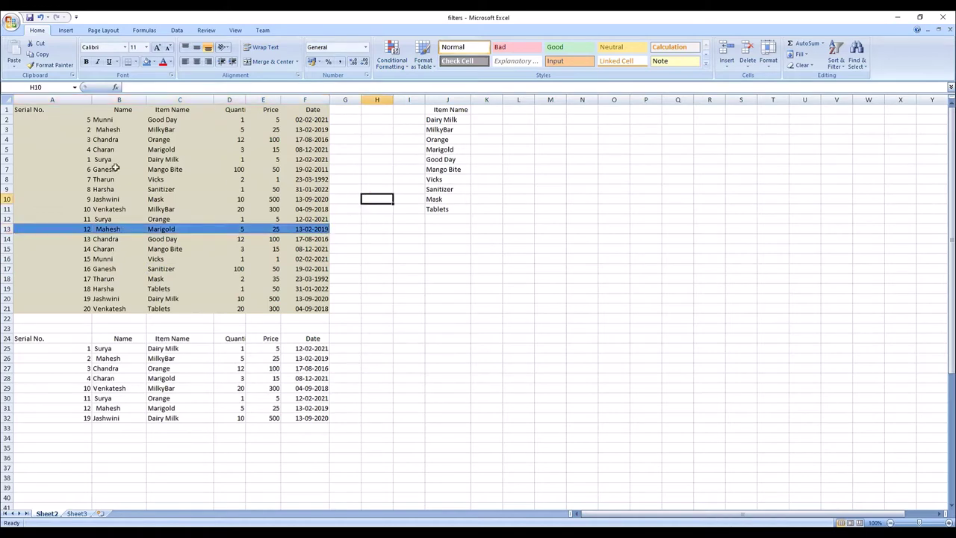
- Make E2, the first Price value, the active cell
click(276, 119)
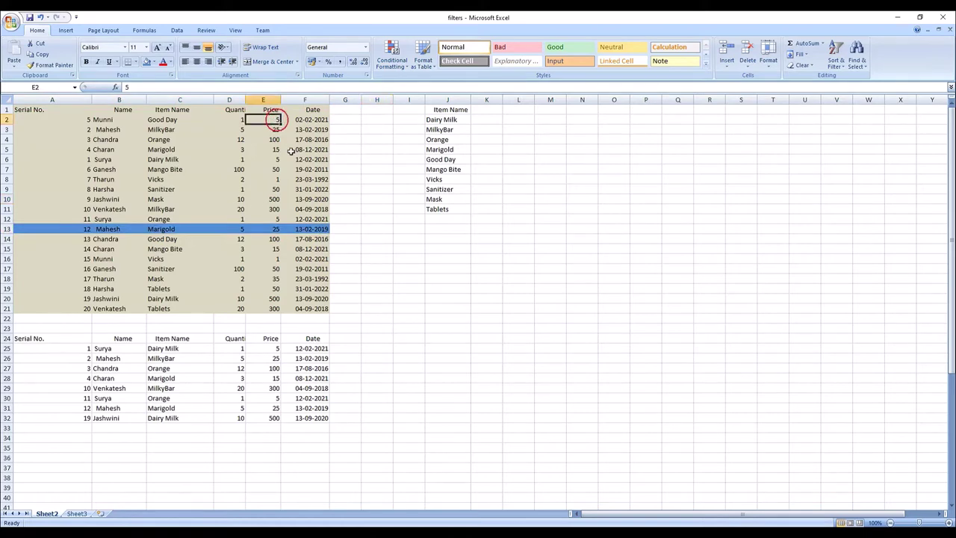
click(309, 228)
click(273, 122)
- Sort the table by Price smallest to largest, then largest to smallest
click(175, 32)
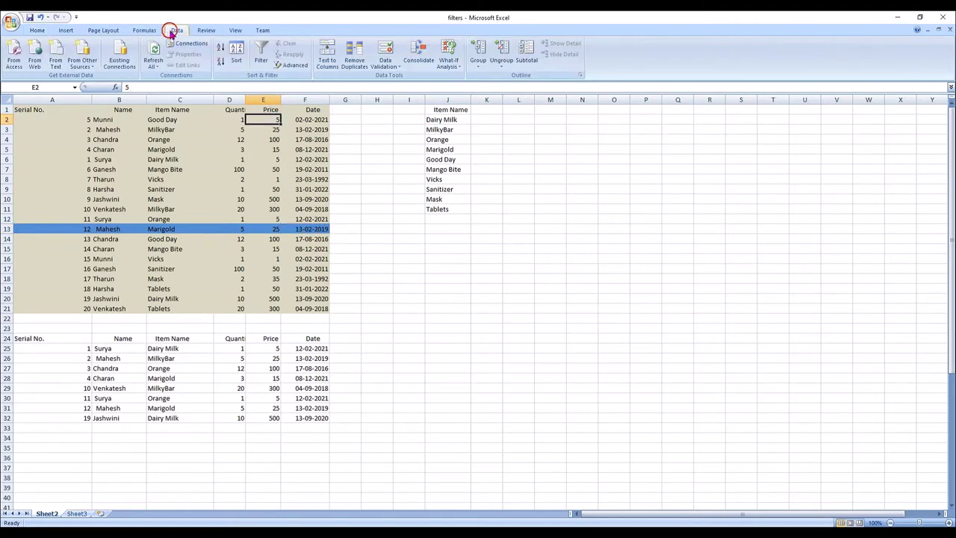
click(221, 49)
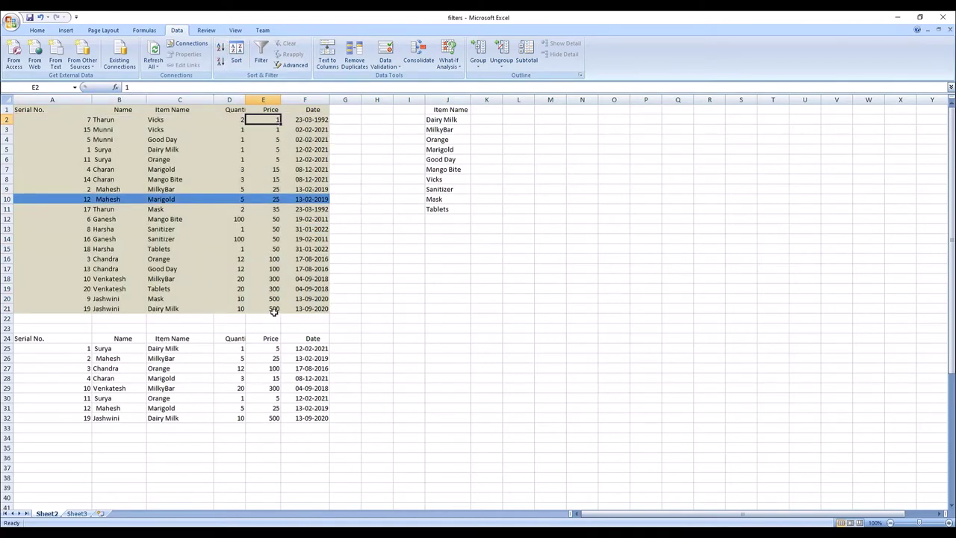
click(221, 61)
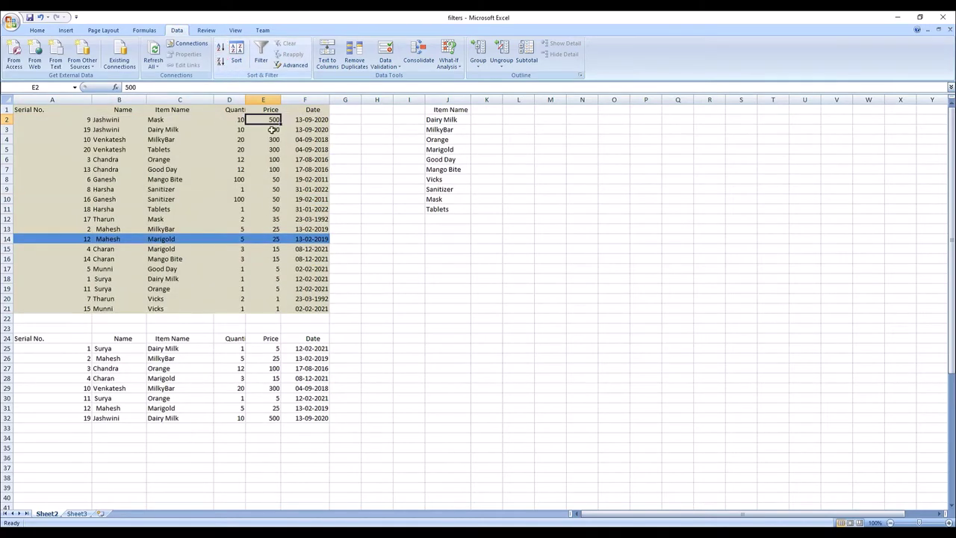
- Sort the table by Quantity smallest to largest, then largest to smallest
click(237, 120)
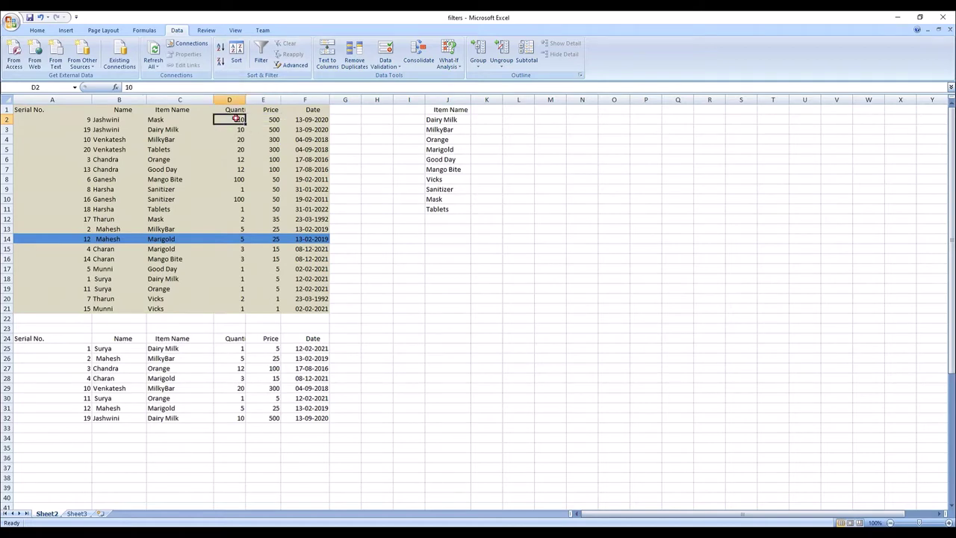
click(220, 47)
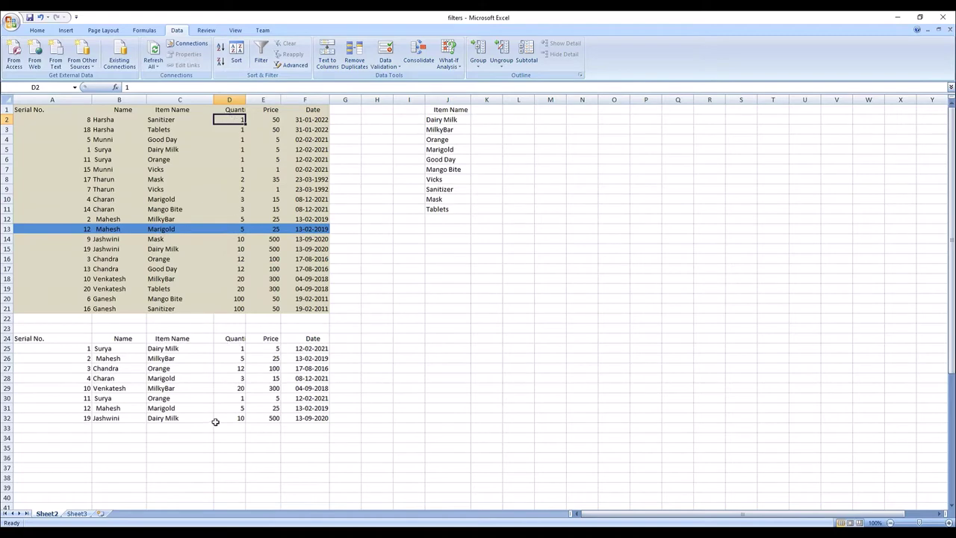
click(220, 63)
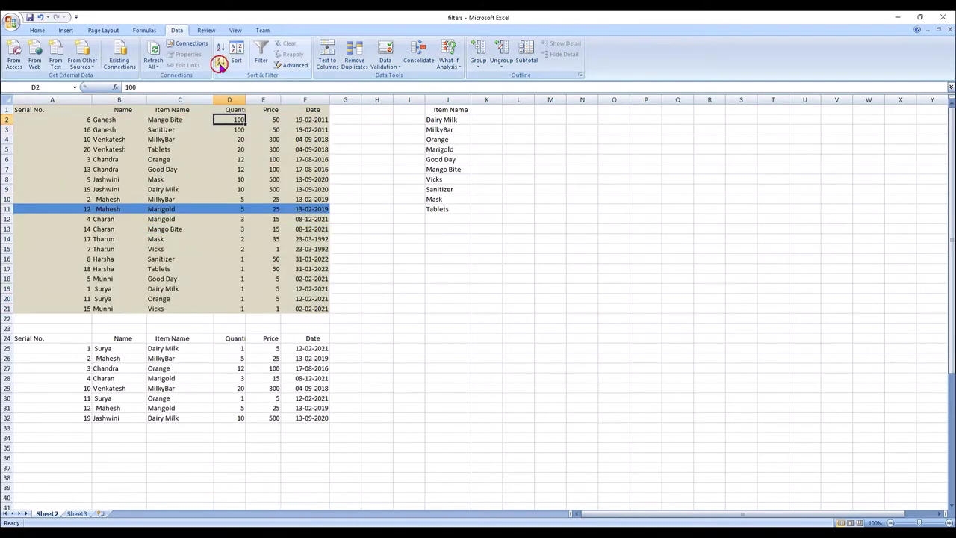
- Sort by Item Name A to Z, then Z to A, and select the whole table
click(167, 123)
click(222, 50)
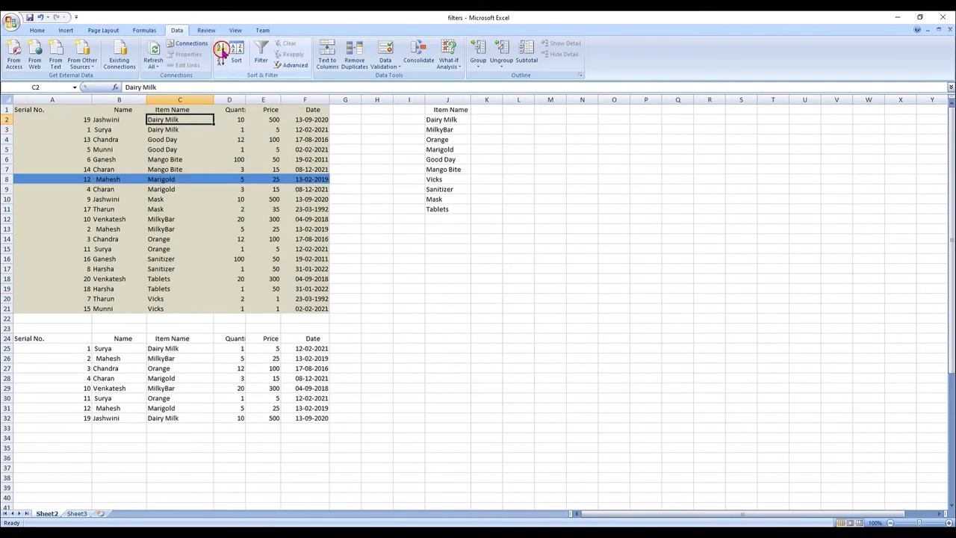
click(218, 64)
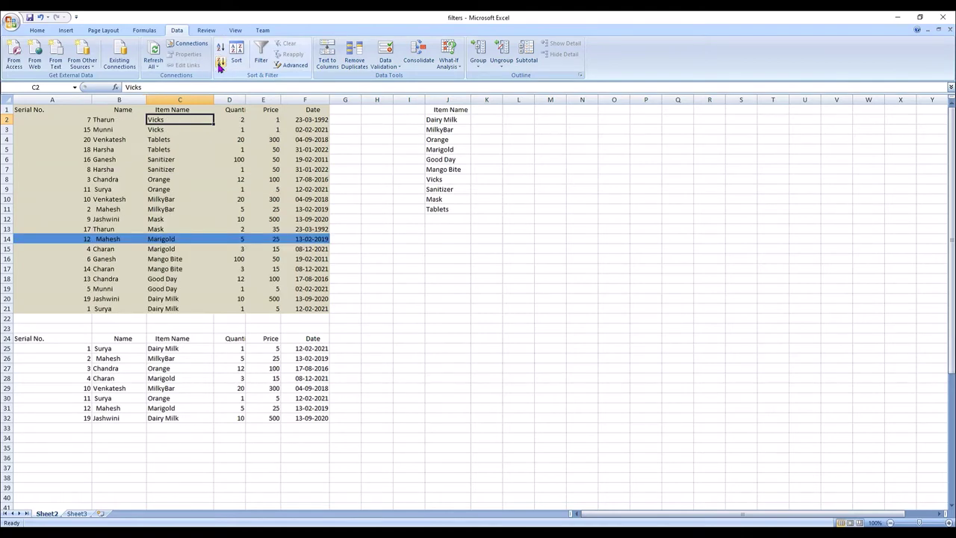
mouse_move(27, 110)
mouse_down()
mouse_move(308, 284)
mouse_move(313, 306)
mouse_up()
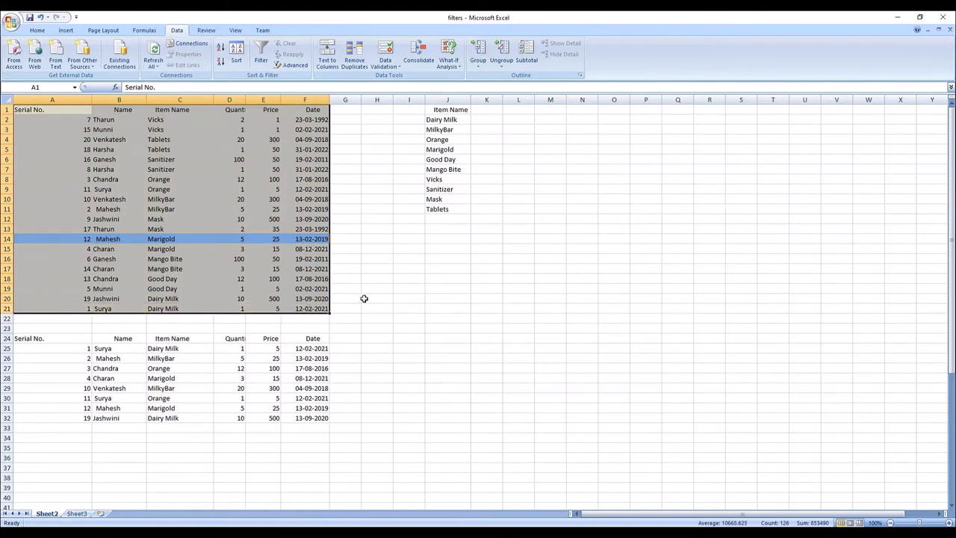
click(371, 234)
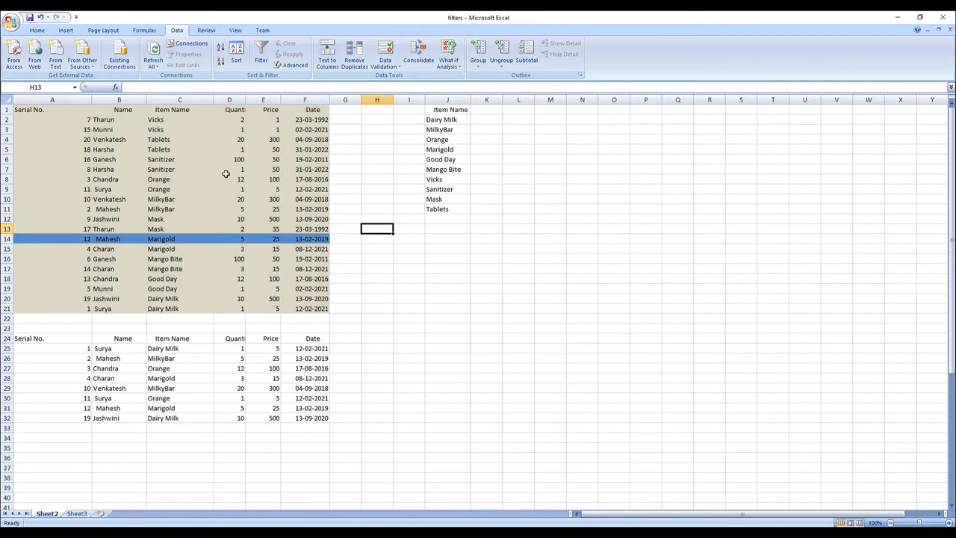
click(358, 153)
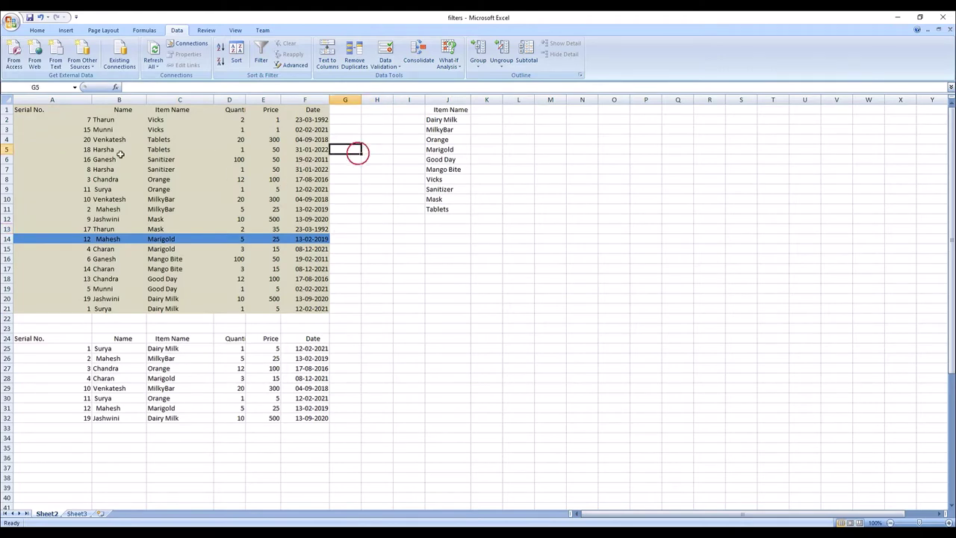
click(116, 112)
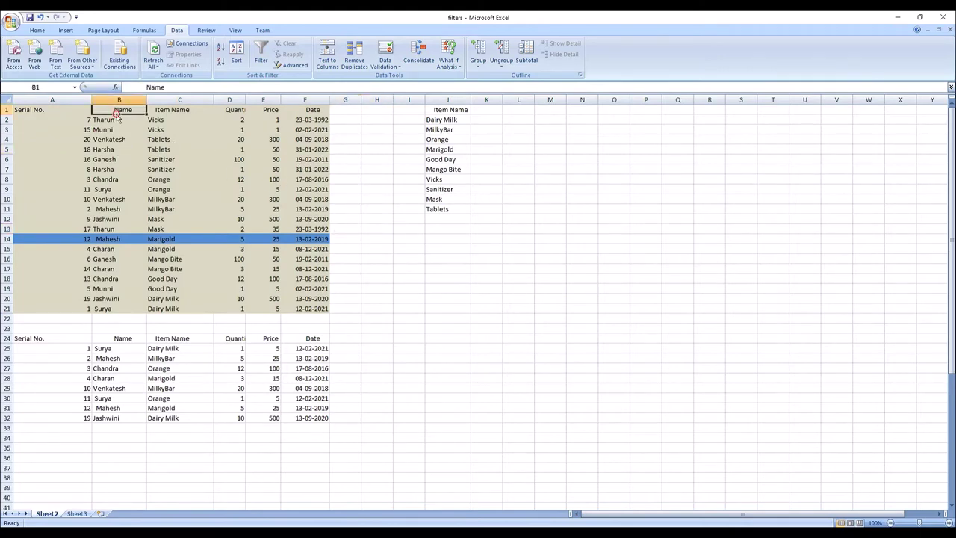
click(262, 120)
drag(106, 124, 109, 169)
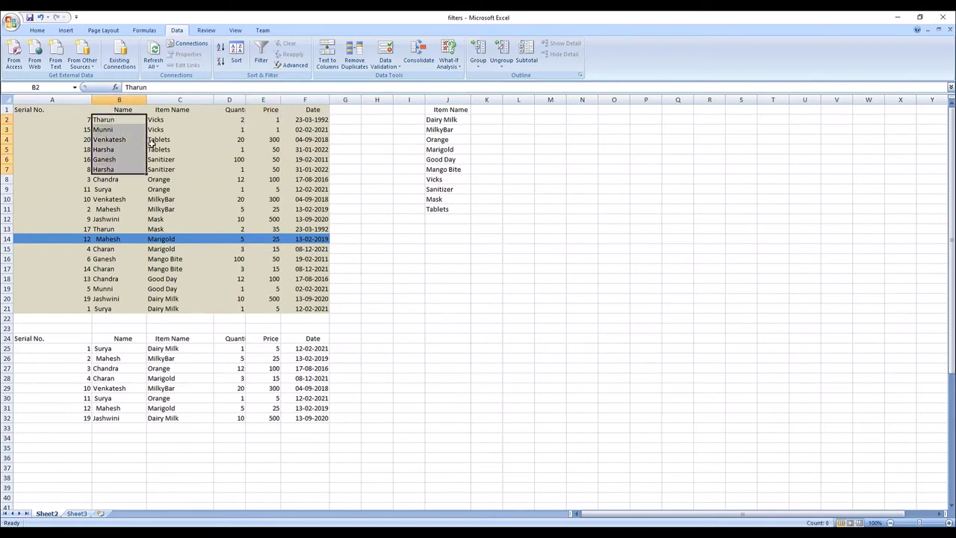
drag(161, 119, 171, 192)
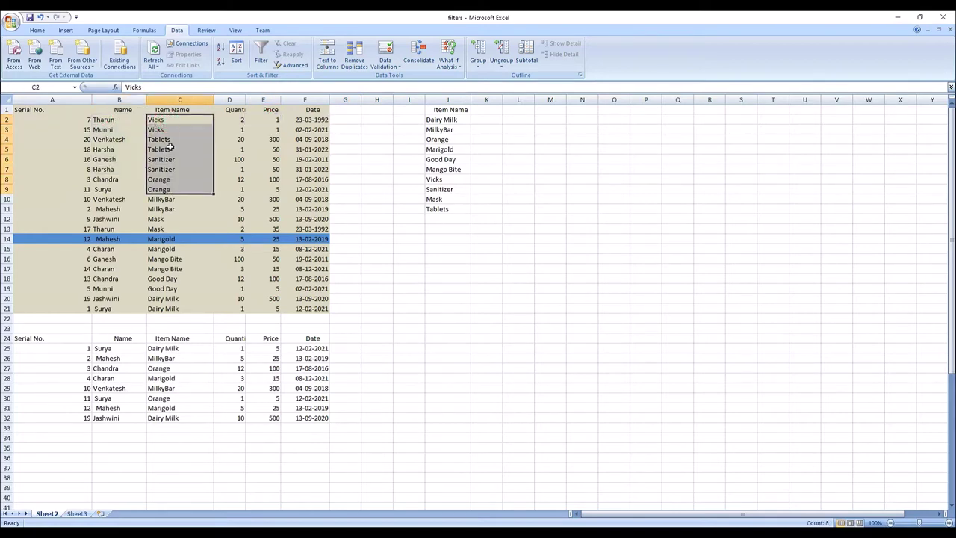
drag(238, 119, 236, 184)
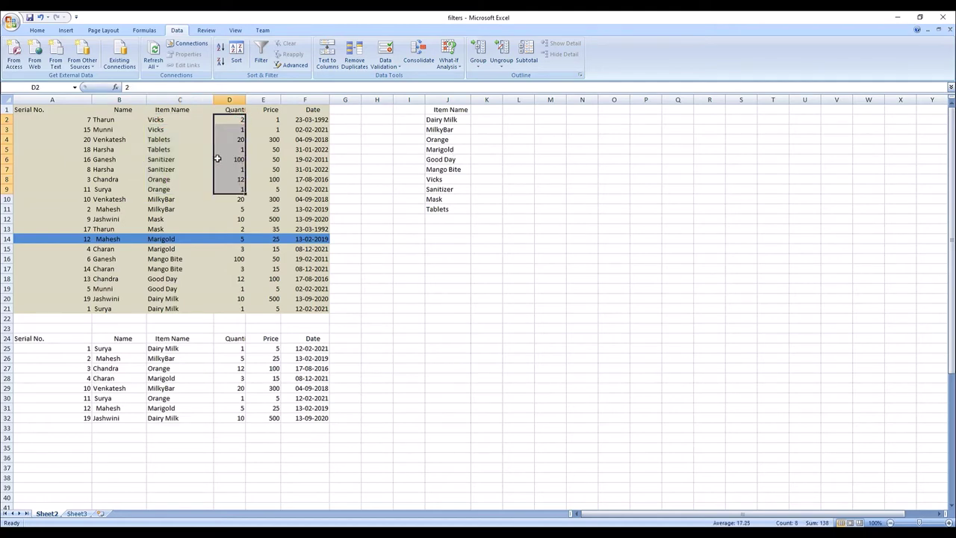
drag(37, 109, 311, 309)
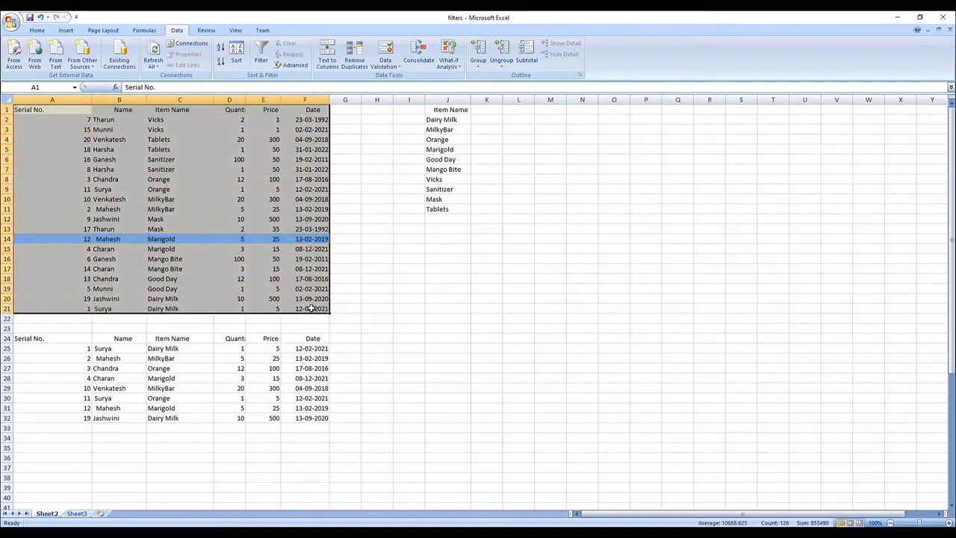
click(353, 180)
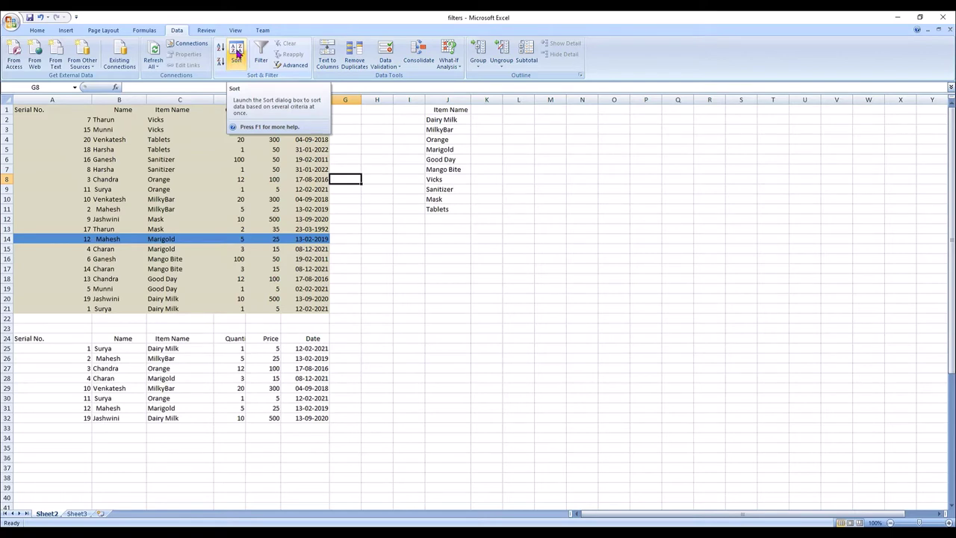
- In the Sort dialog, sort by Name on cell values, order Z to A
click(236, 51)
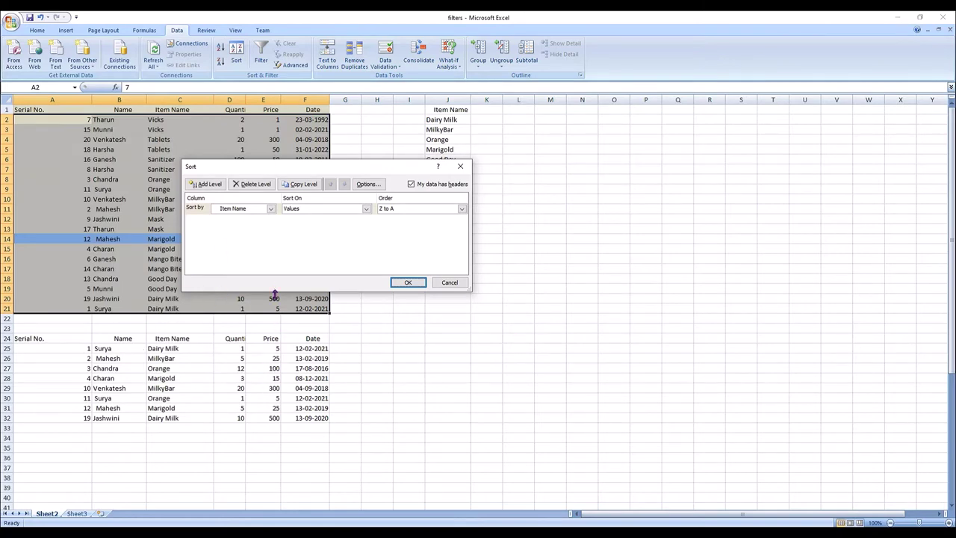
click(270, 208)
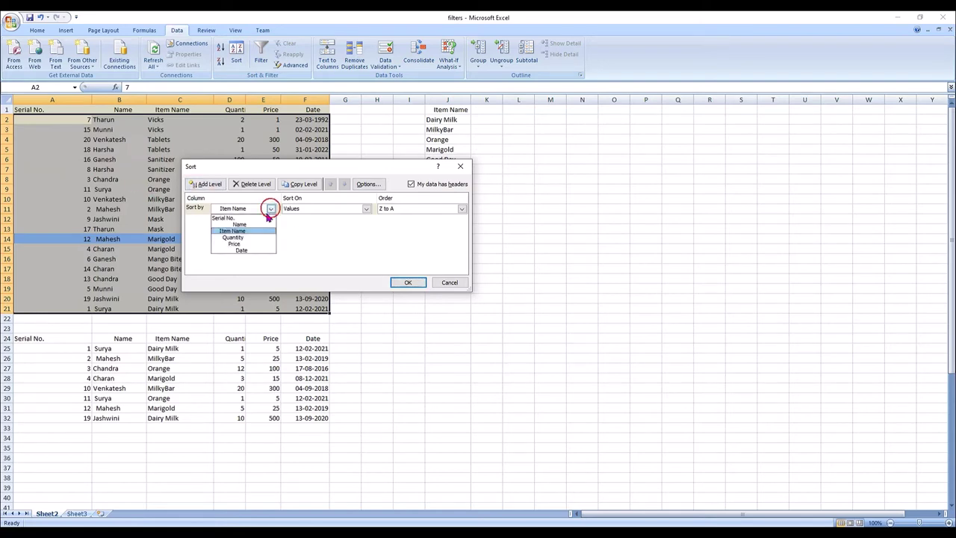
click(250, 224)
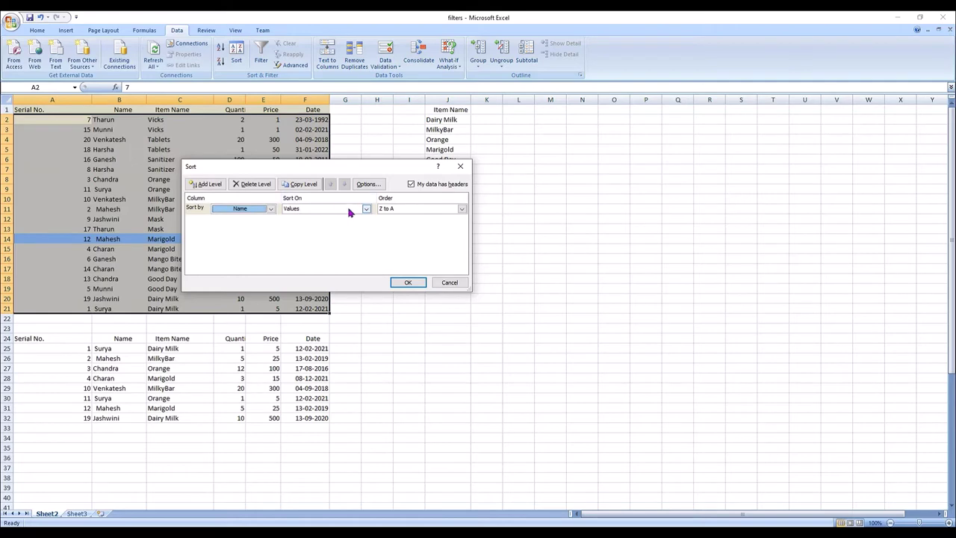
click(366, 209)
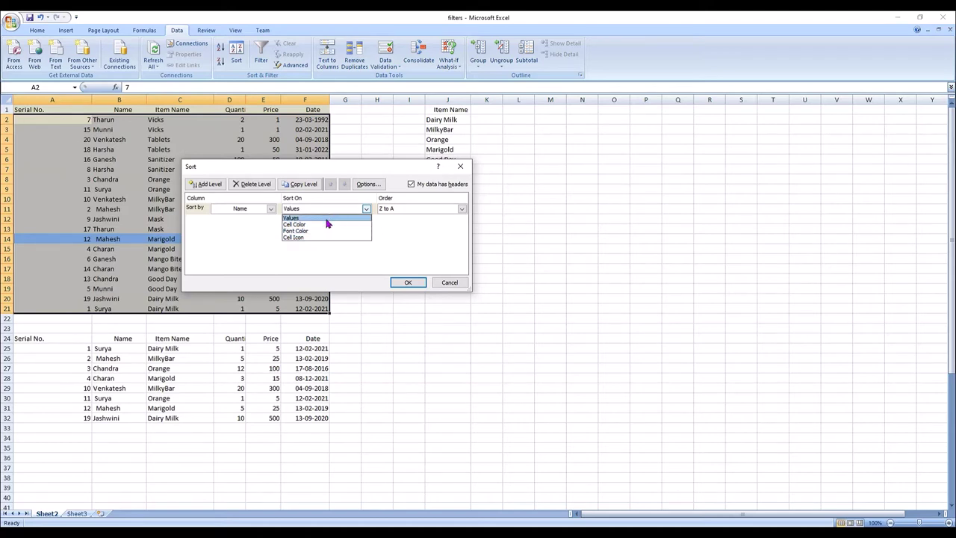
click(327, 218)
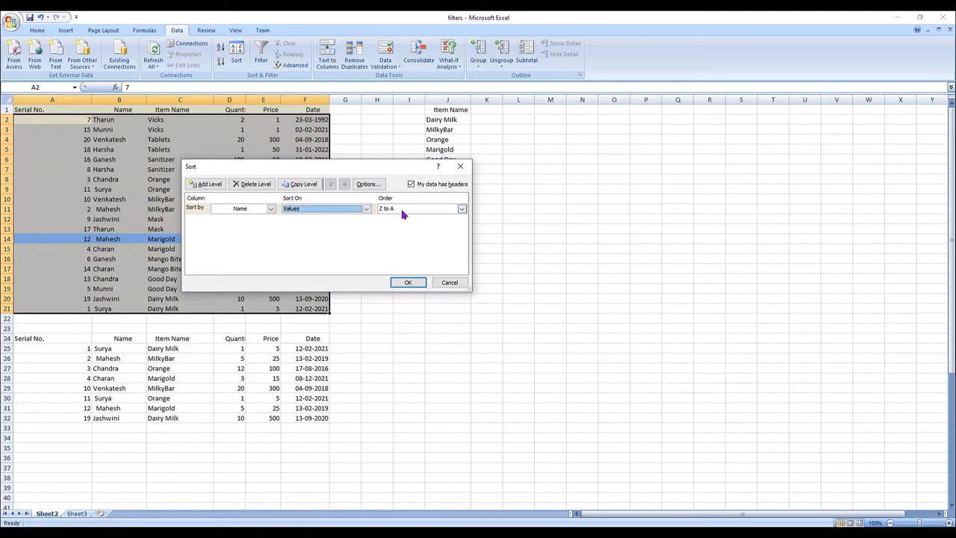
click(407, 283)
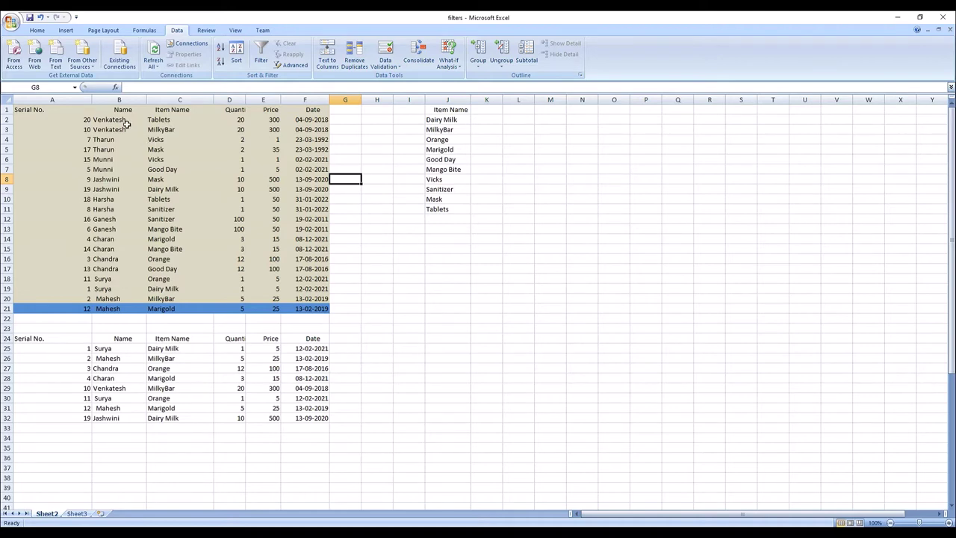
- Select A1:F21 and open the Sort dialog from the Data tab
click(112, 121)
drag(50, 112, 309, 304)
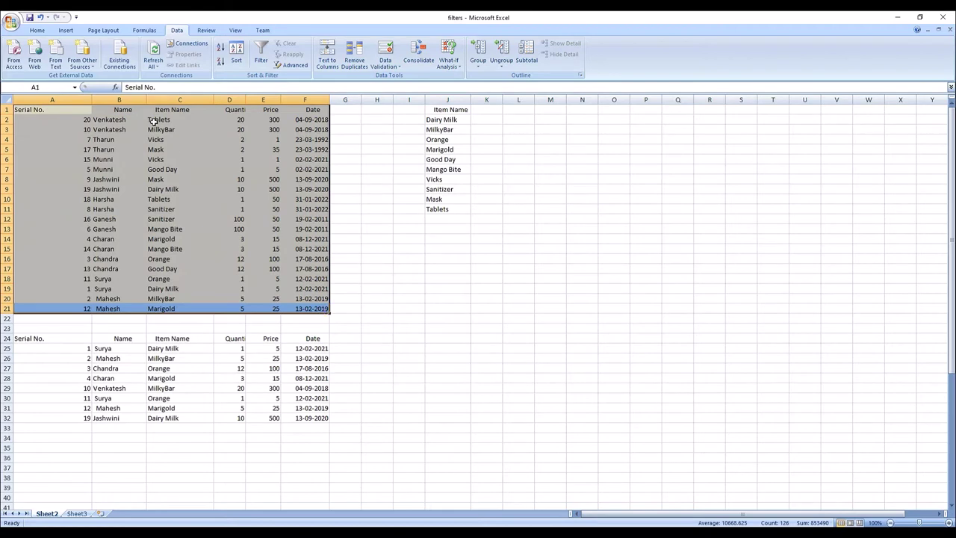
click(237, 64)
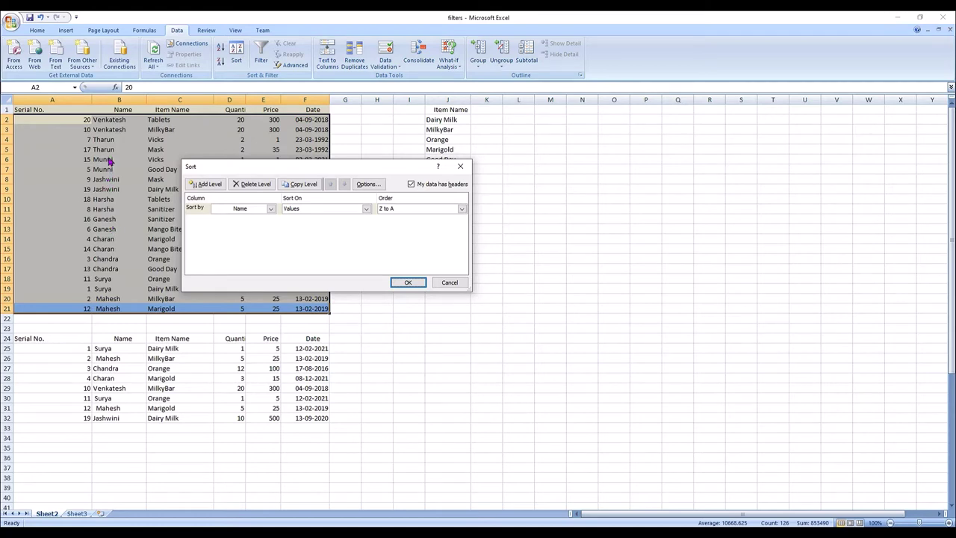
- Add an Item Name sort level and set Name to A to Z, then apply the sort
click(271, 209)
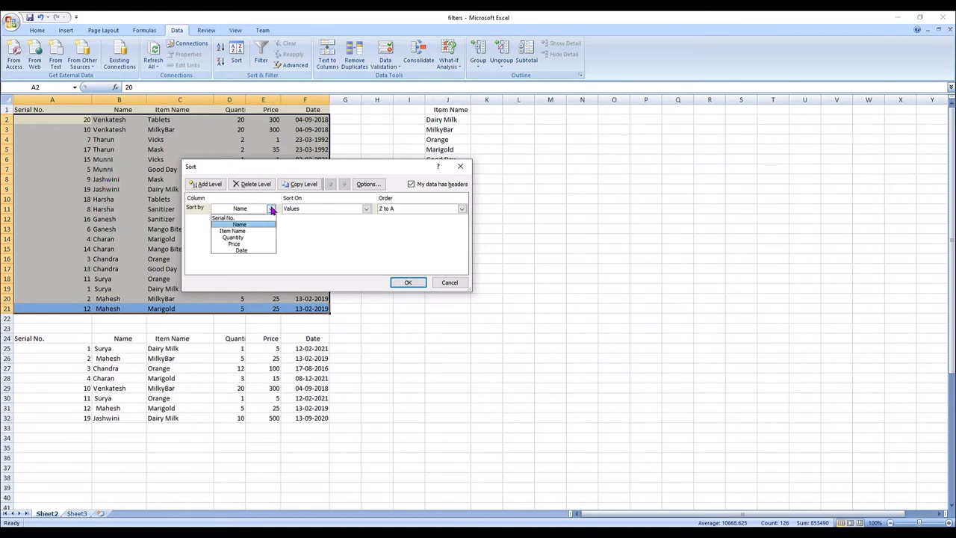
click(329, 228)
click(199, 185)
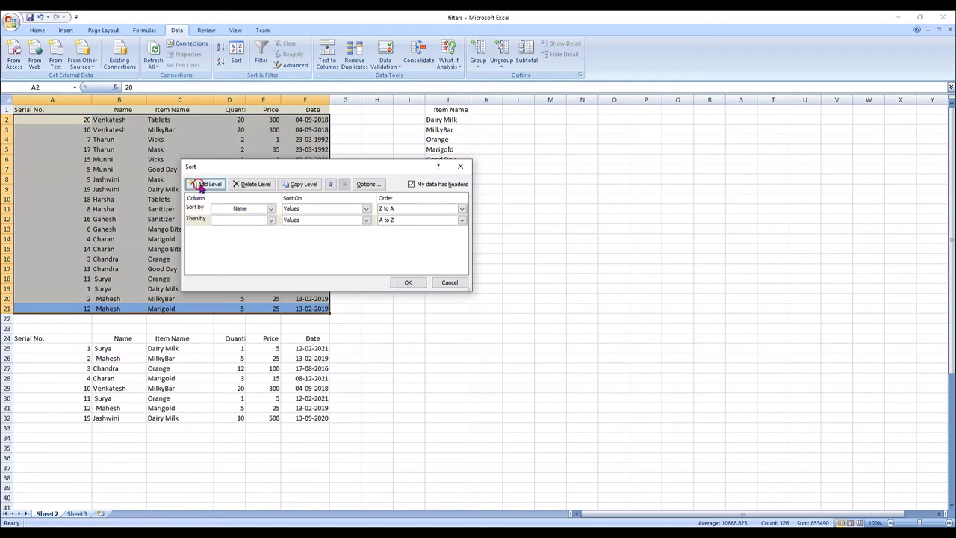
click(271, 221)
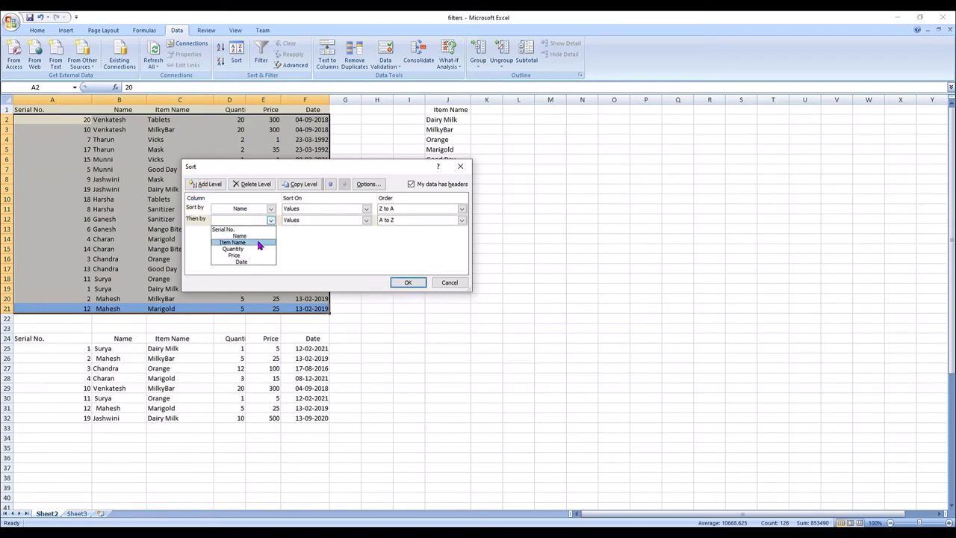
click(258, 243)
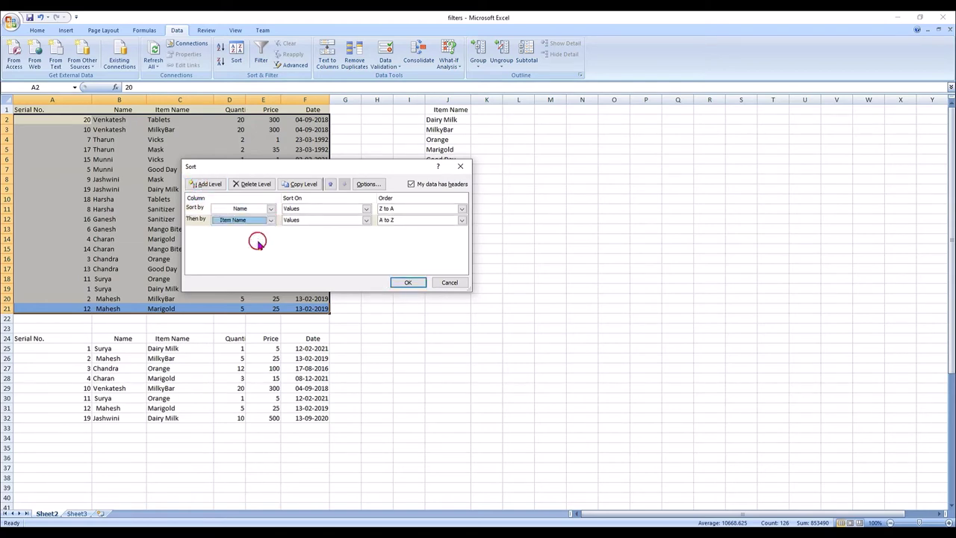
click(462, 210)
click(404, 219)
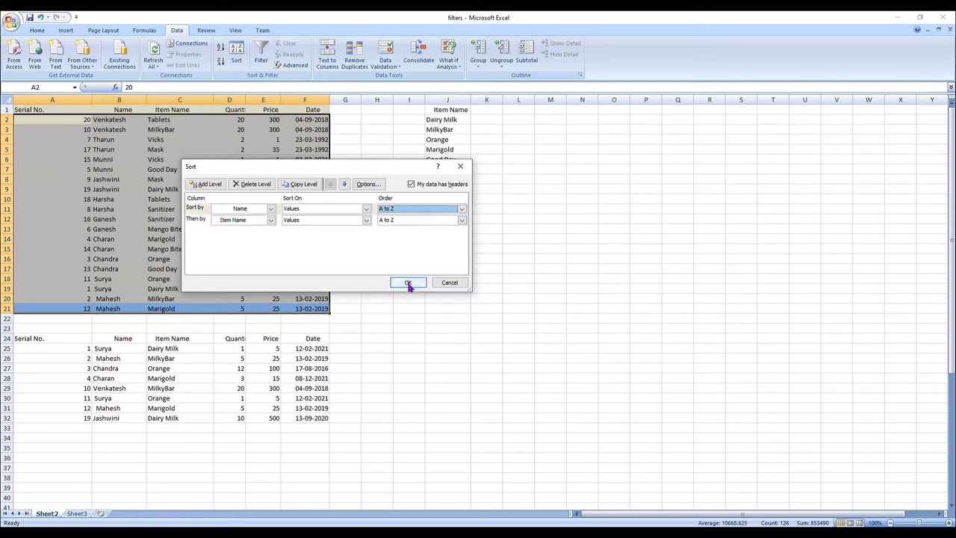
click(407, 283)
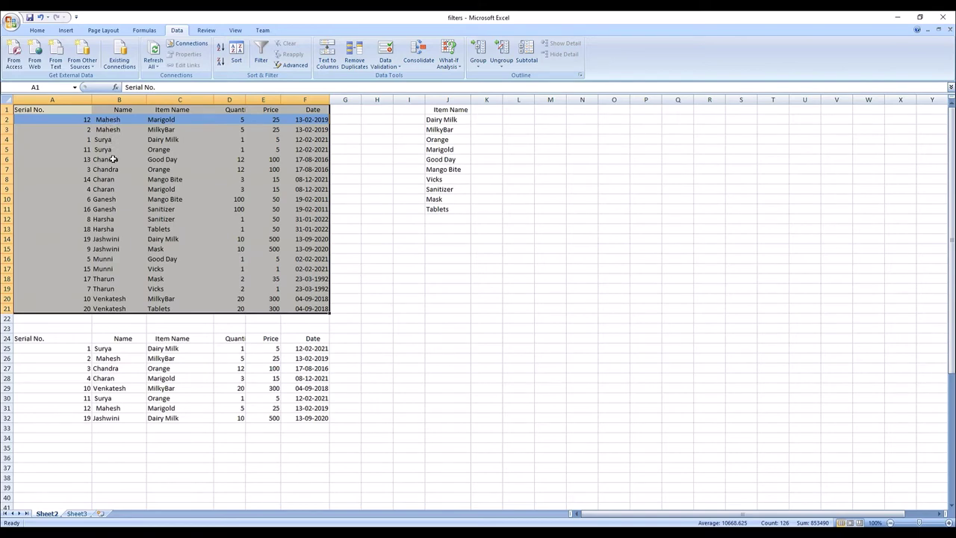
- Delete the leading space before 'Mahesh' in B2 and B3, then select A1:F21
click(113, 160)
click(108, 130)
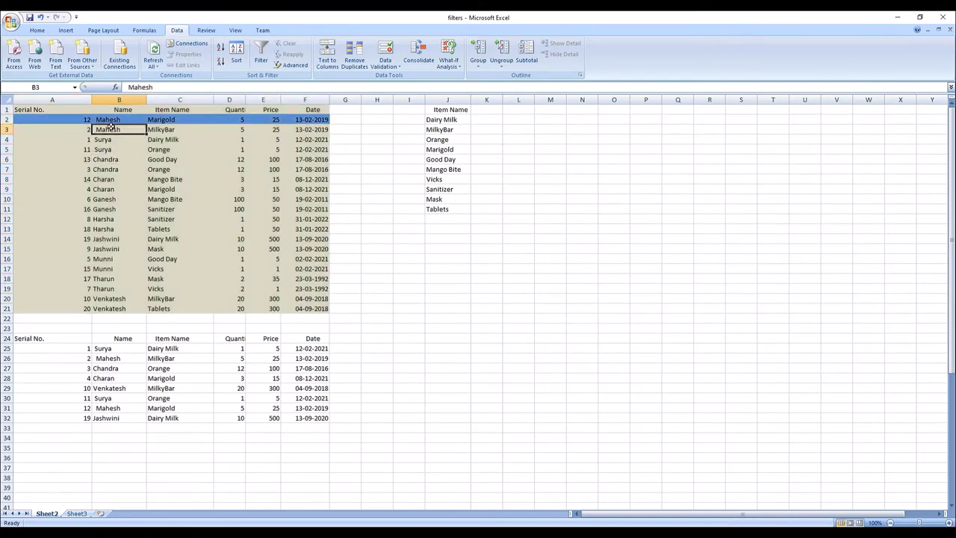
click(109, 120)
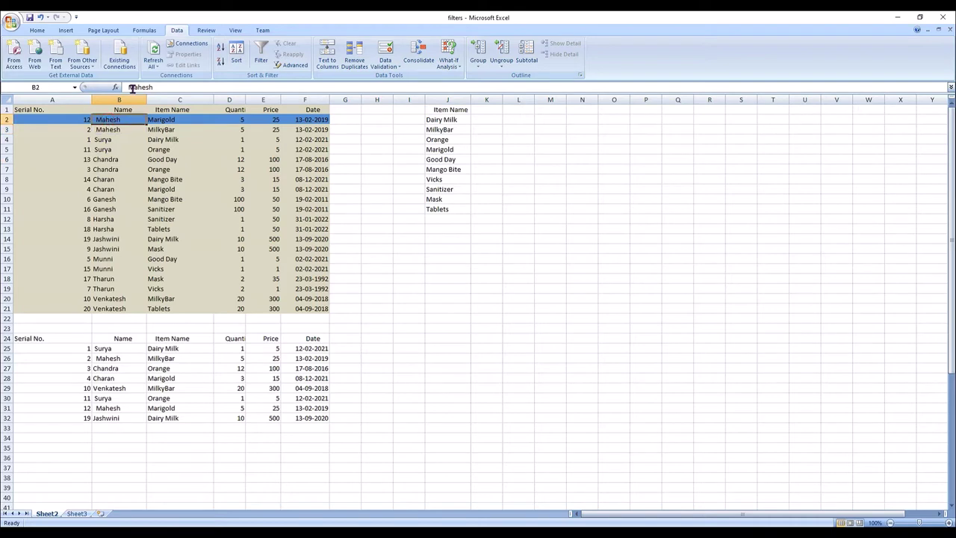
click(130, 87)
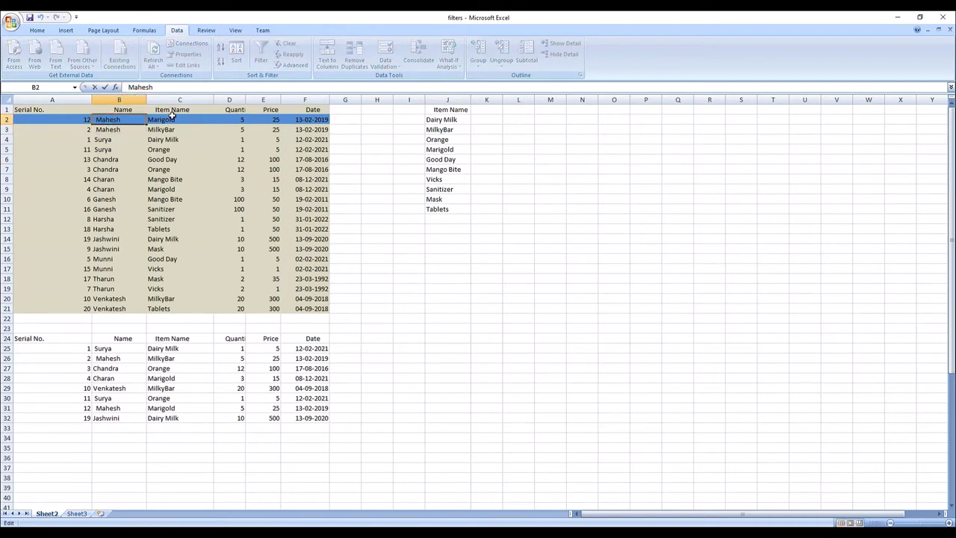
key(BackSpace)
key(Return)
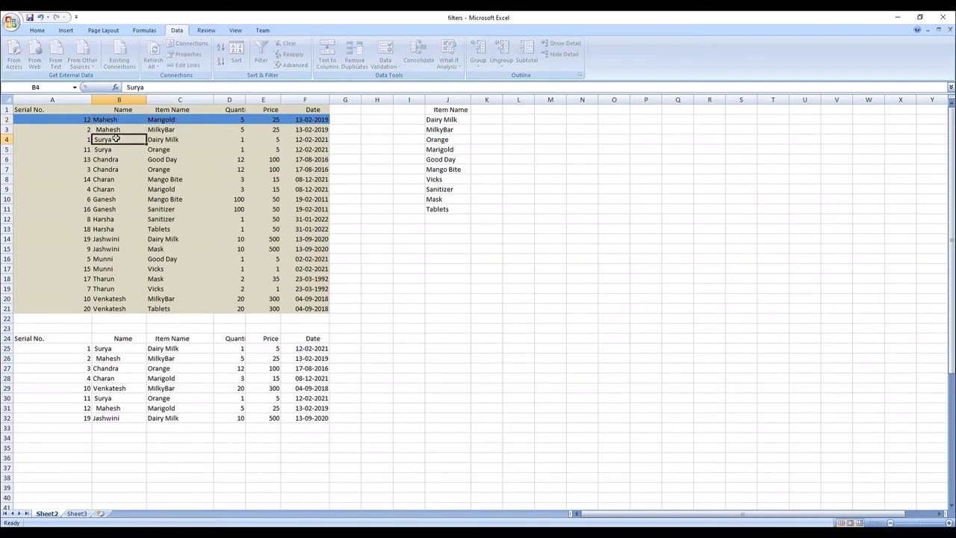
click(128, 87)
key(BackSpace)
click(138, 149)
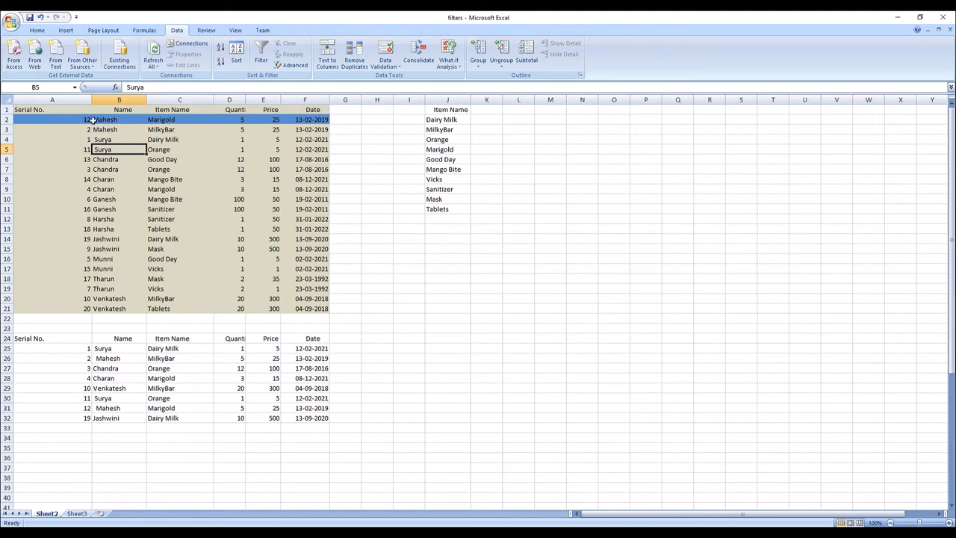
drag(47, 112, 307, 310)
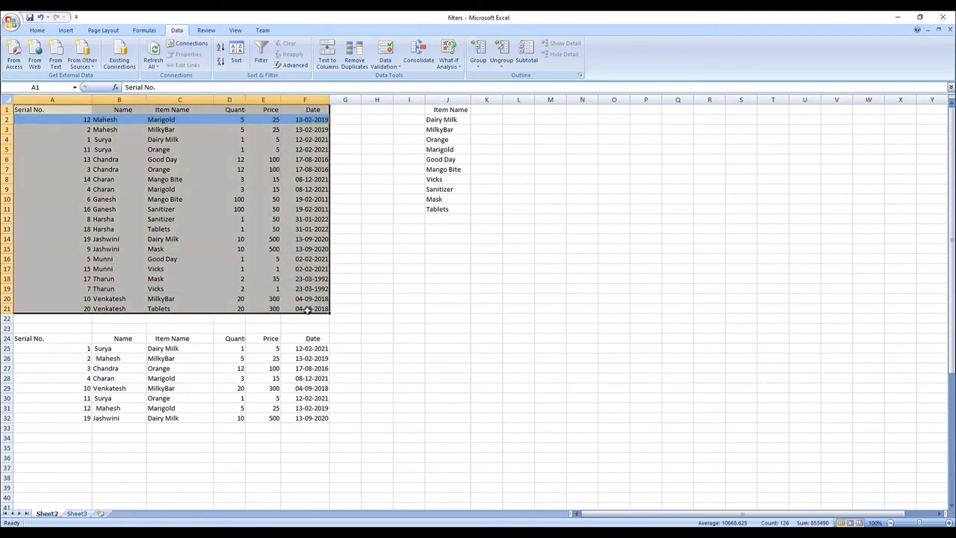
- Re-apply the sort by Name, then Item Name
click(236, 54)
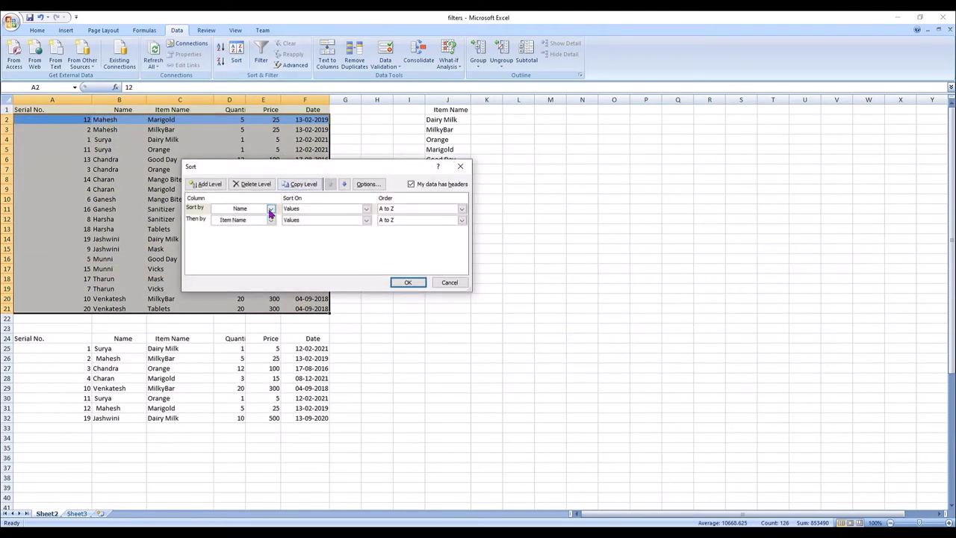
click(271, 209)
click(244, 224)
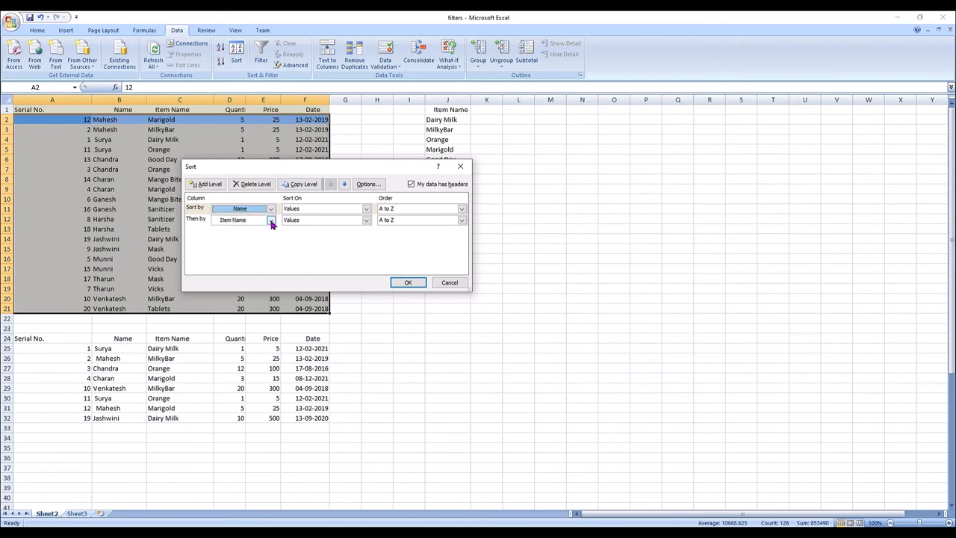
click(271, 224)
click(254, 241)
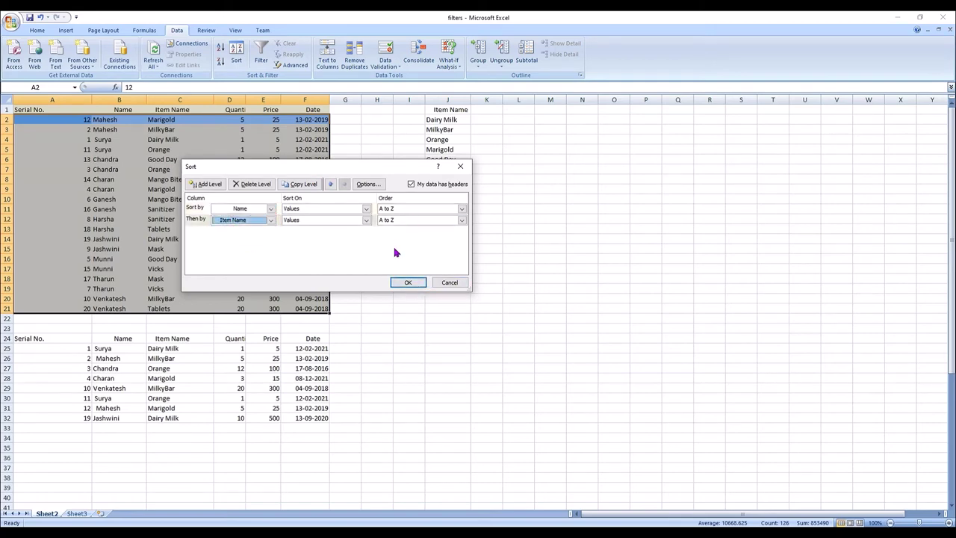
click(408, 282)
click(151, 182)
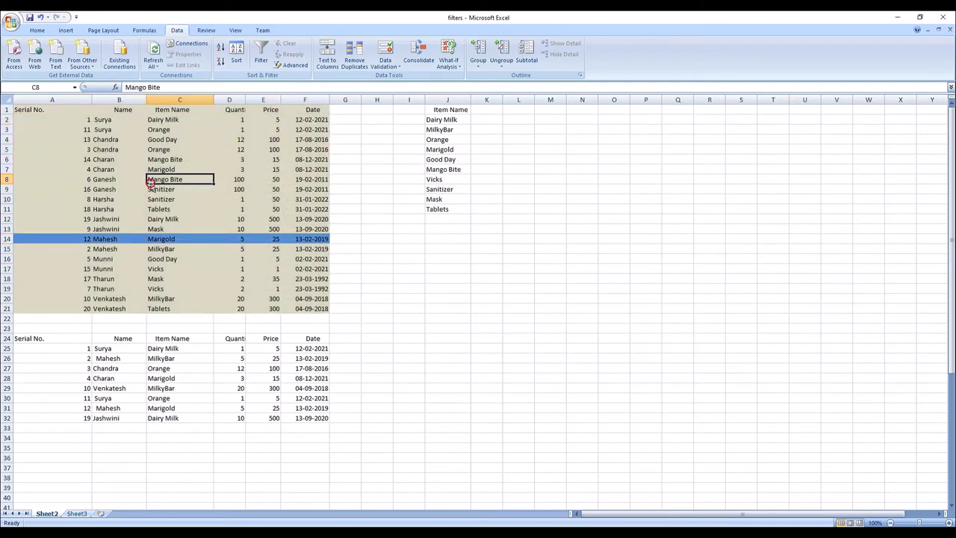
- Remove the leading space before 'Surya' in B2 and B3, then select A1:F21
click(109, 120)
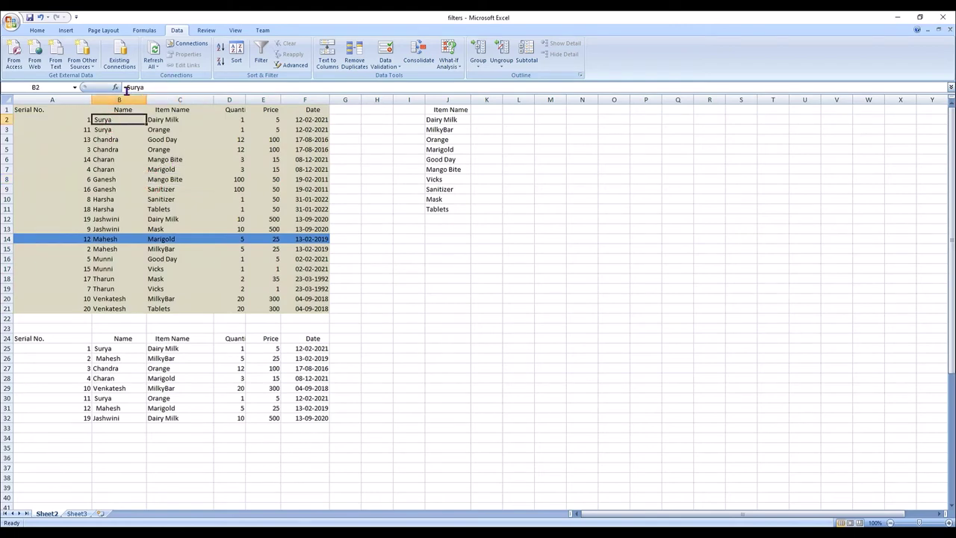
click(127, 88)
key(Delete)
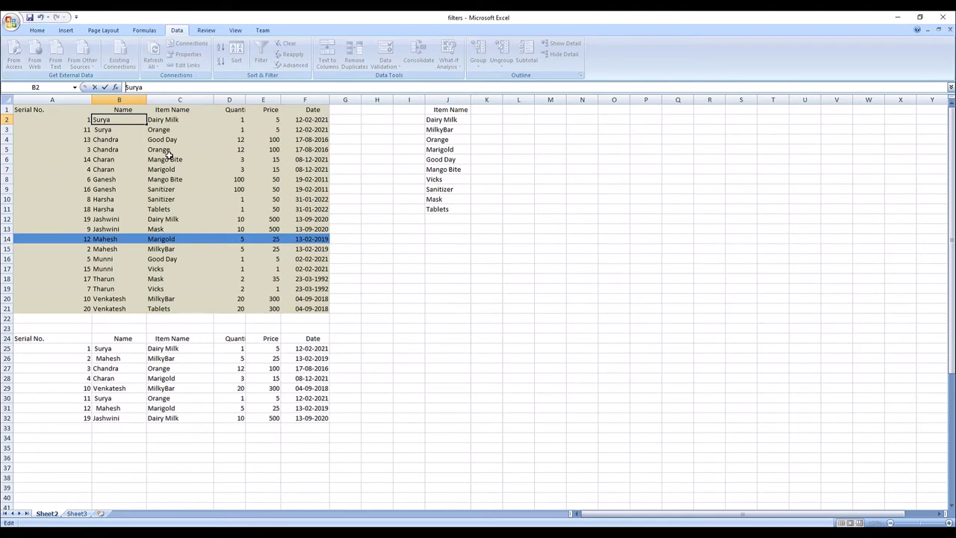
click(114, 140)
click(109, 130)
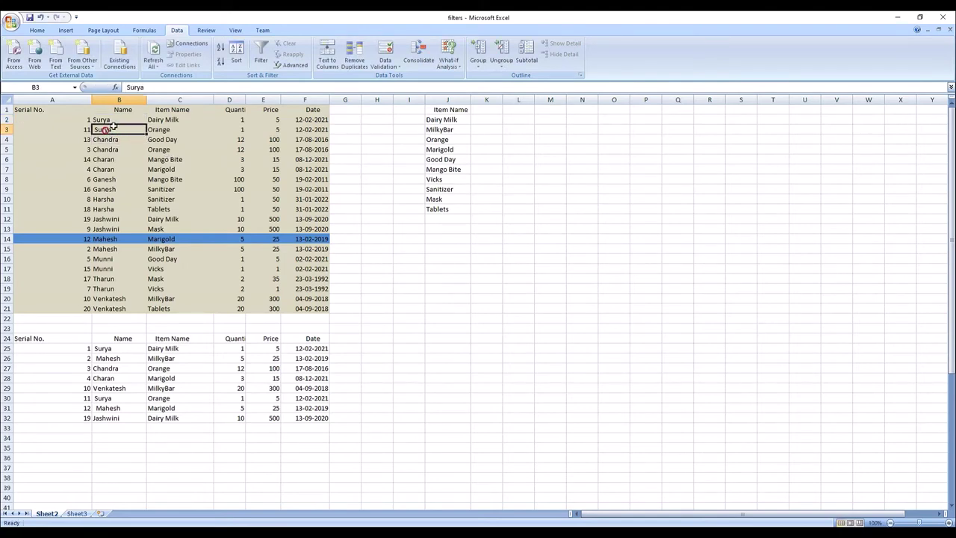
click(129, 88)
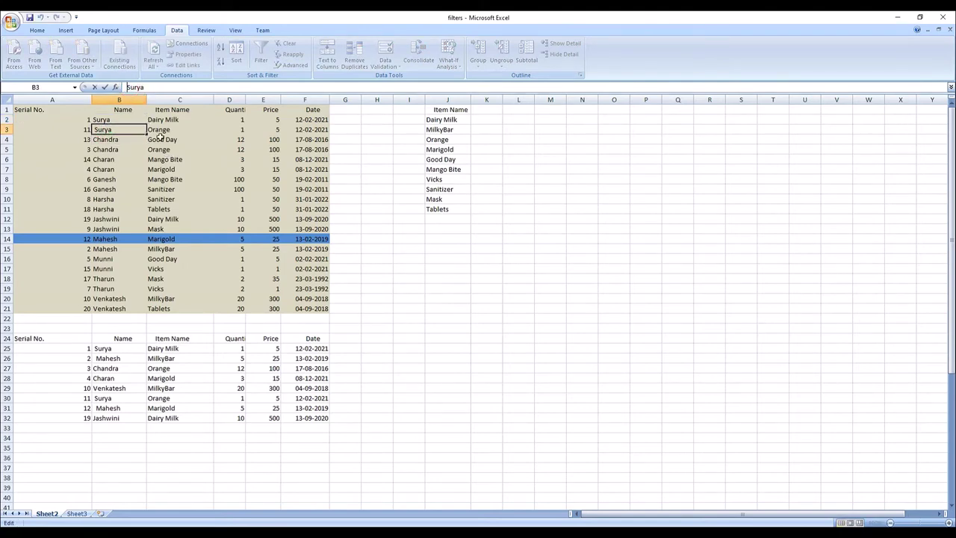
click(152, 191)
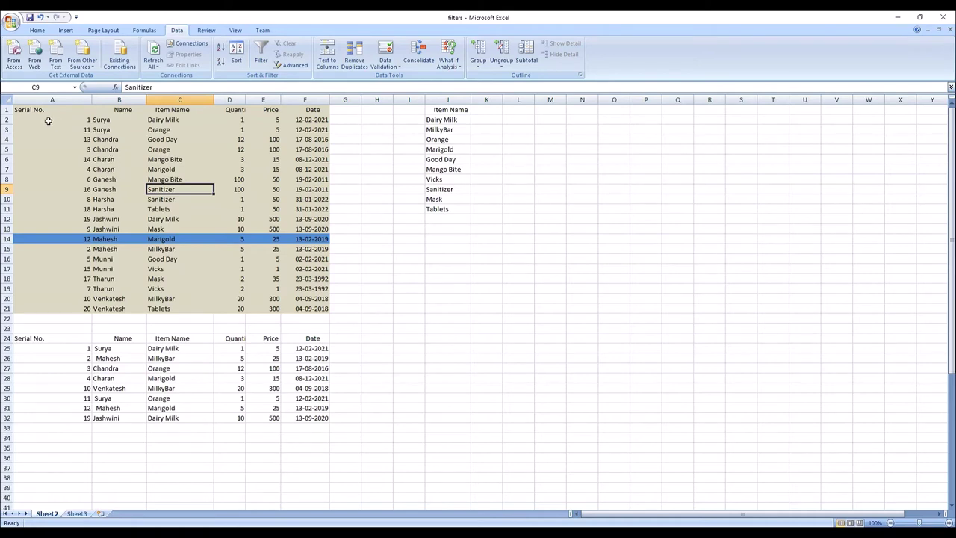
drag(44, 112, 307, 308)
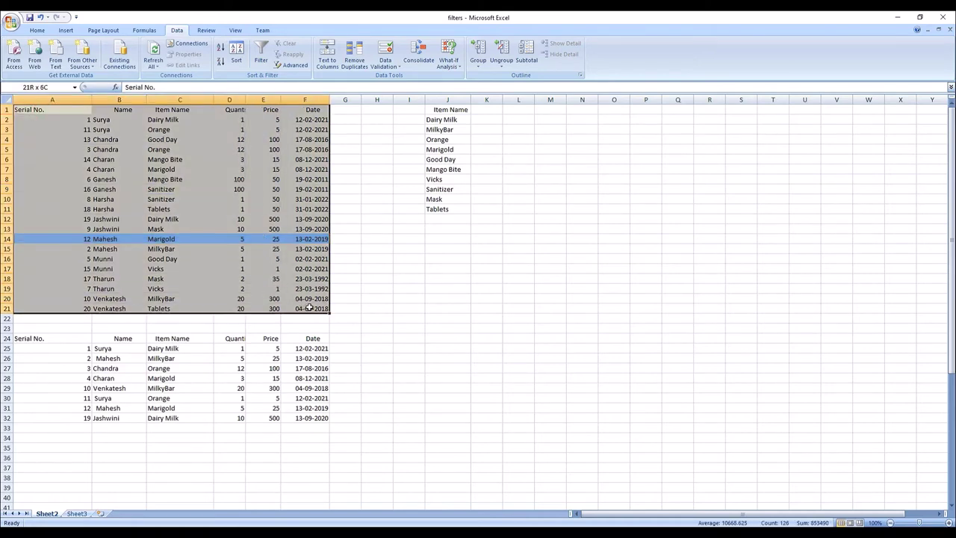
- Apply the Name A to Z, Item Name A to Z sort and check the Name column order
click(241, 51)
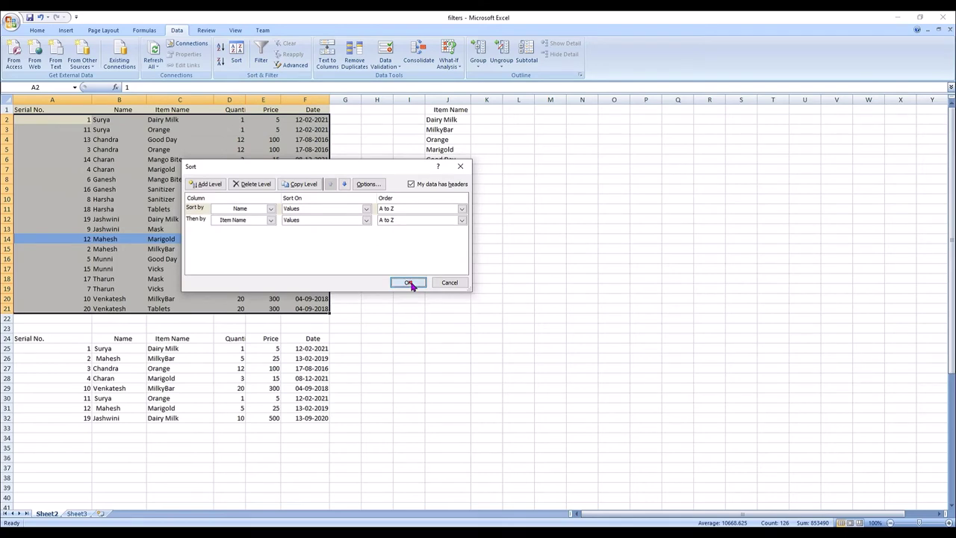
click(410, 282)
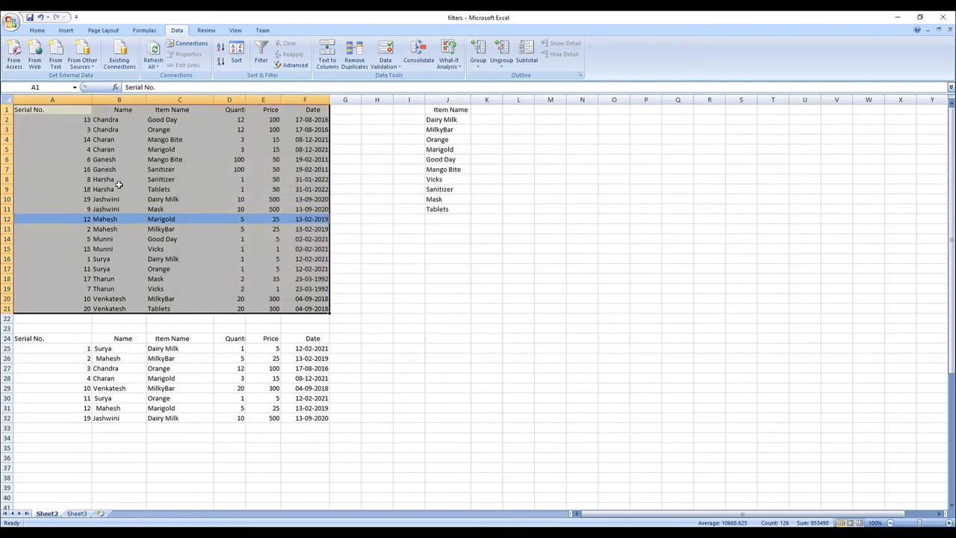
click(152, 248)
drag(114, 122, 110, 303)
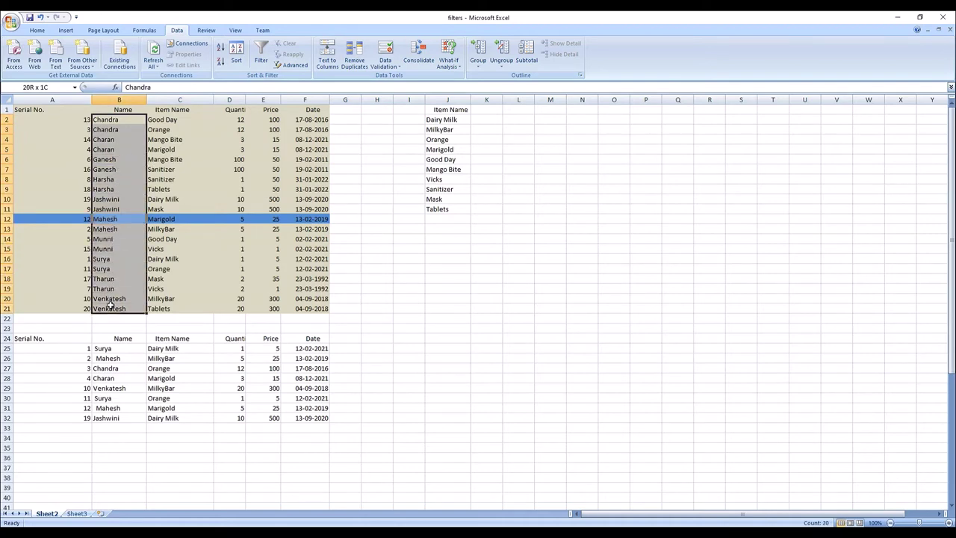
click(228, 179)
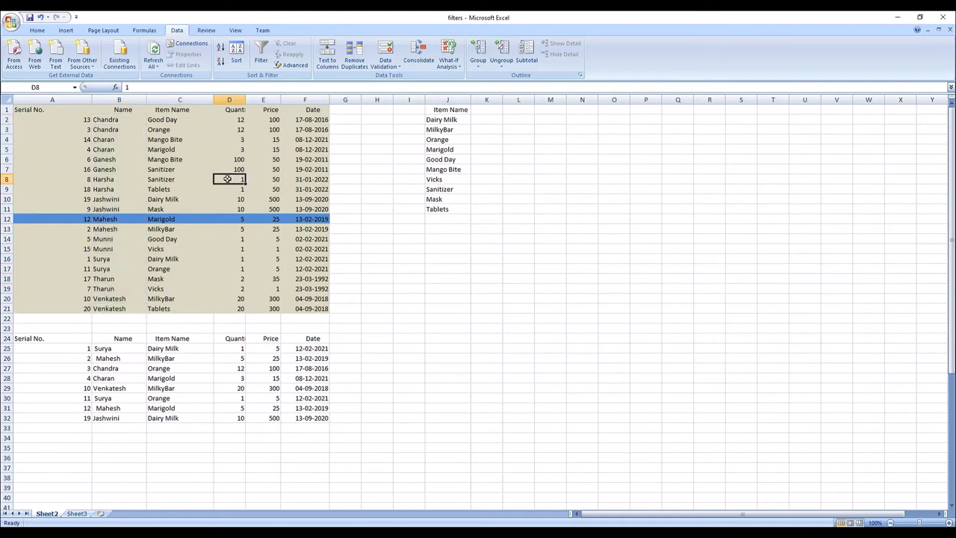
- Sort the Item Name level by cell colour with blue-filled cells on top
click(238, 54)
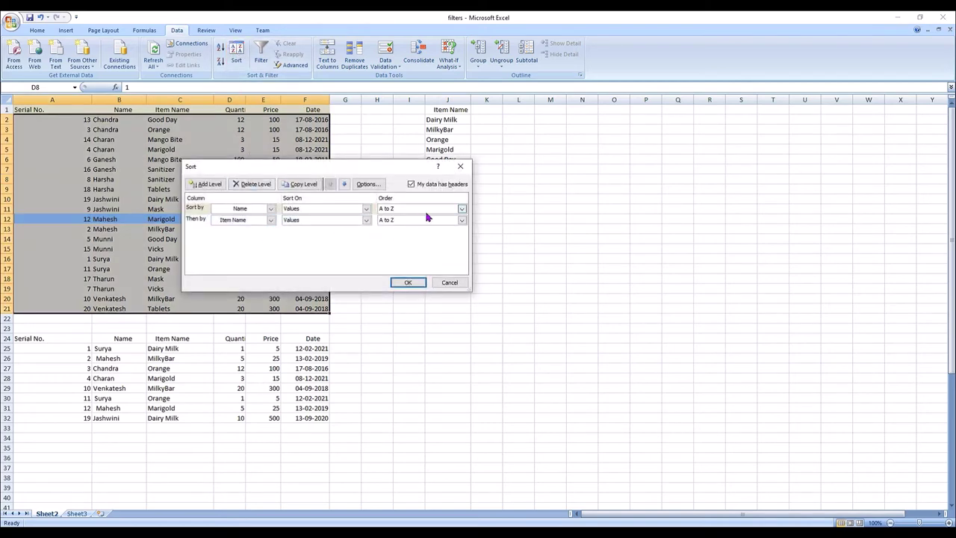
click(270, 221)
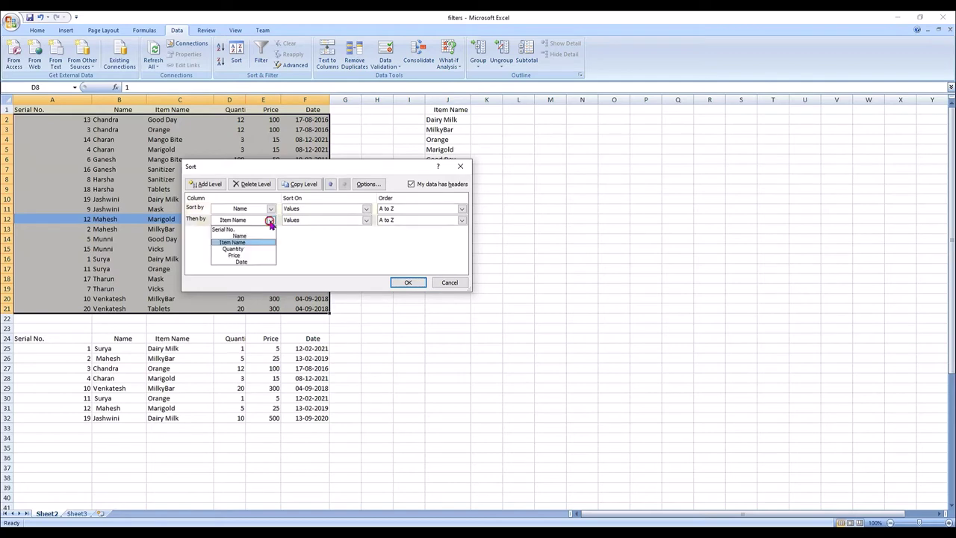
click(312, 231)
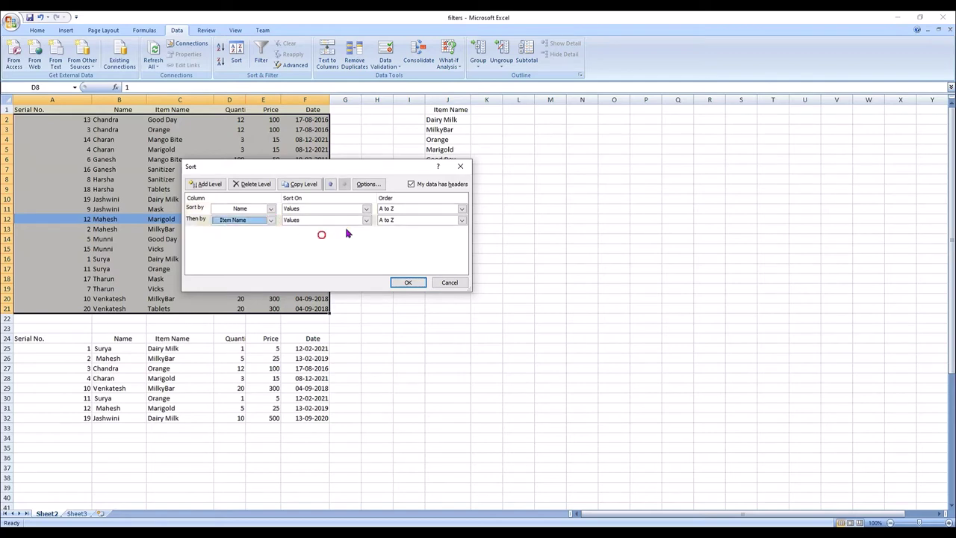
click(366, 221)
click(311, 239)
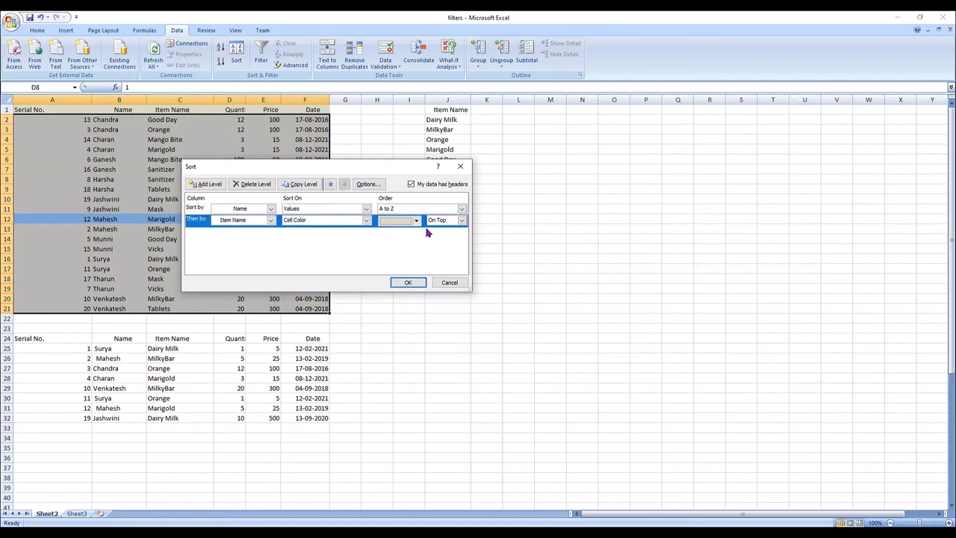
click(417, 221)
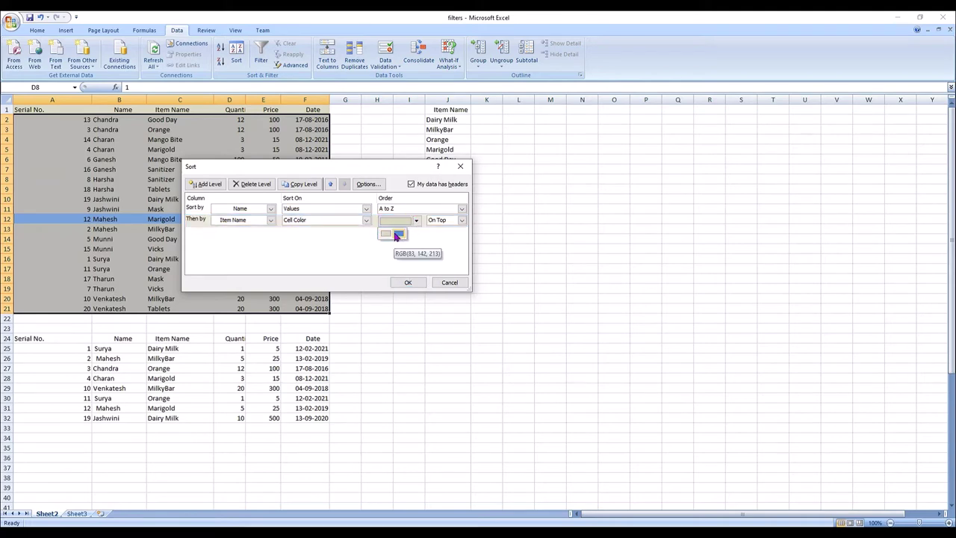
click(399, 236)
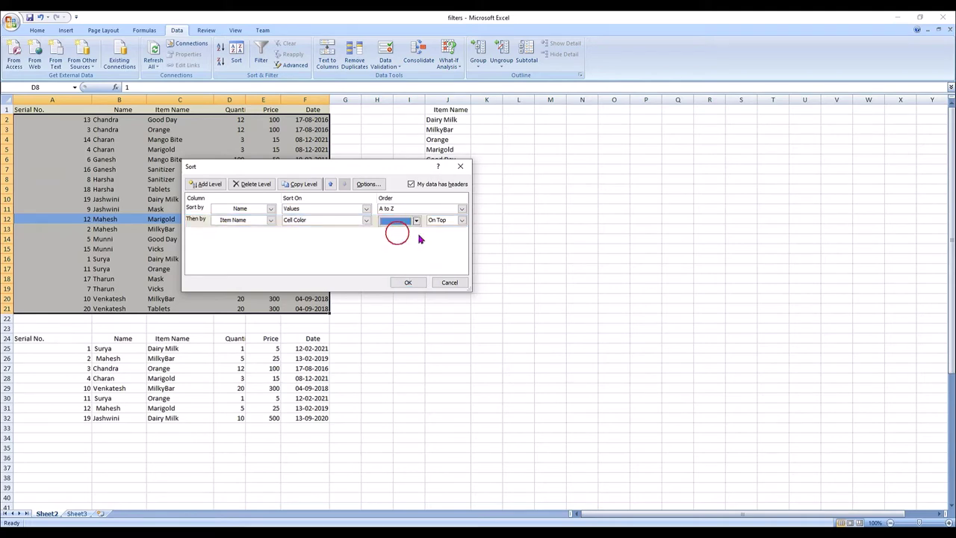
click(408, 283)
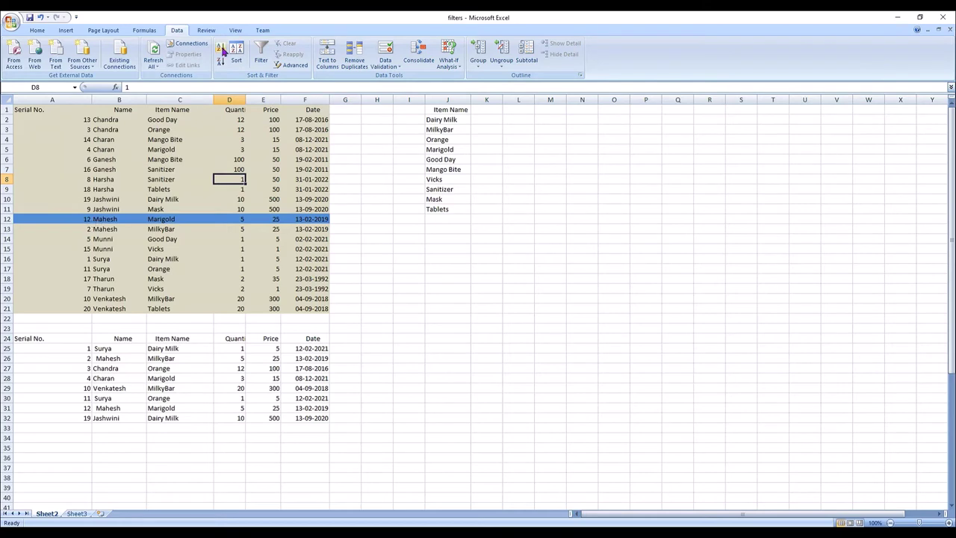
- Delete the original Name level and add Name as a level after the colour sort
click(234, 57)
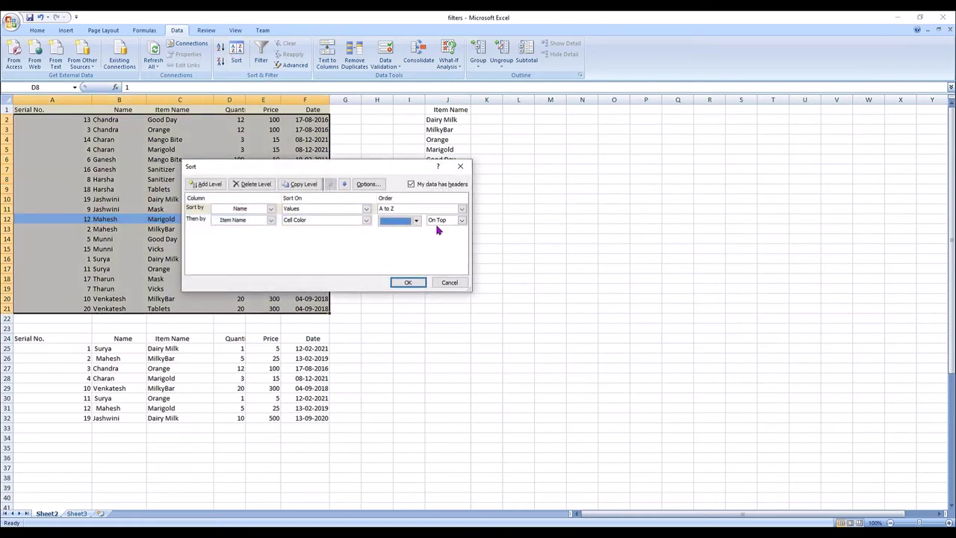
click(207, 209)
click(252, 184)
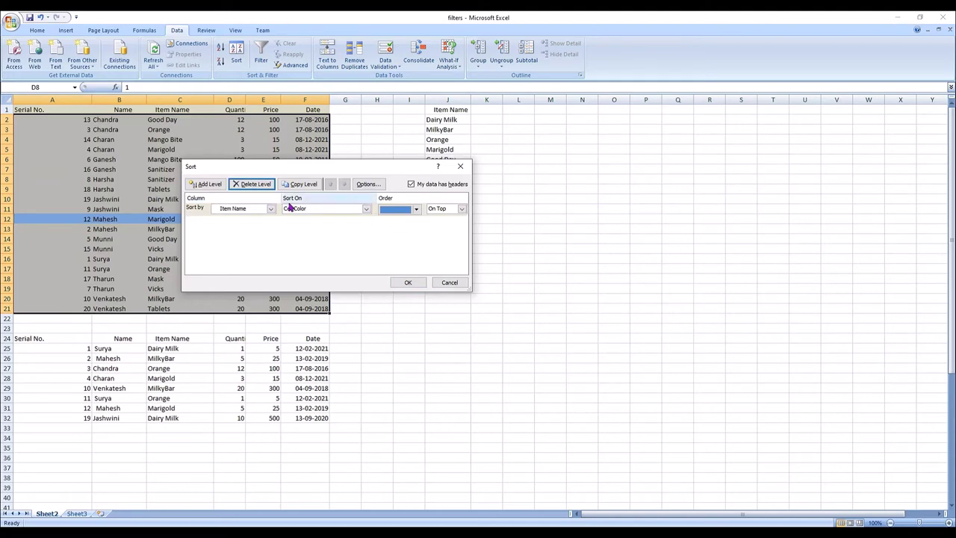
click(203, 183)
click(269, 222)
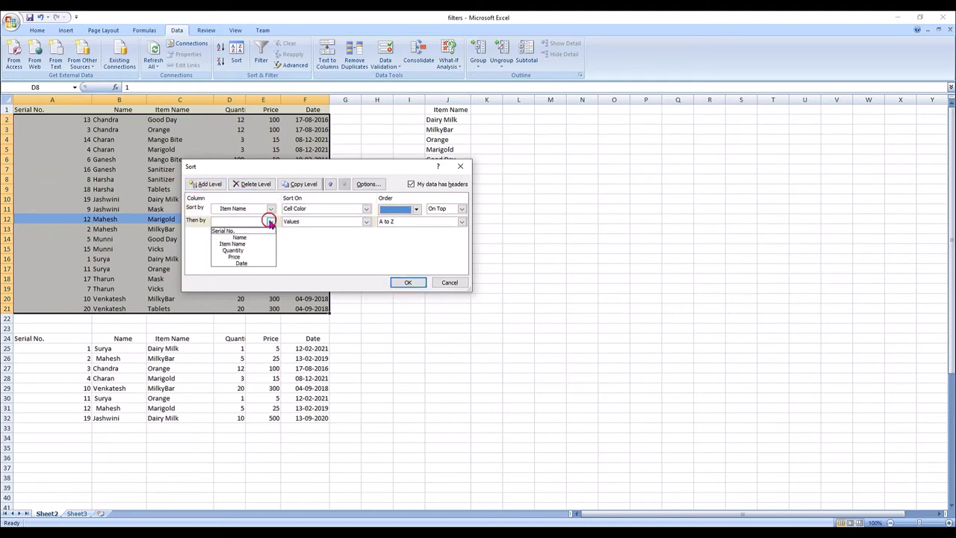
click(246, 238)
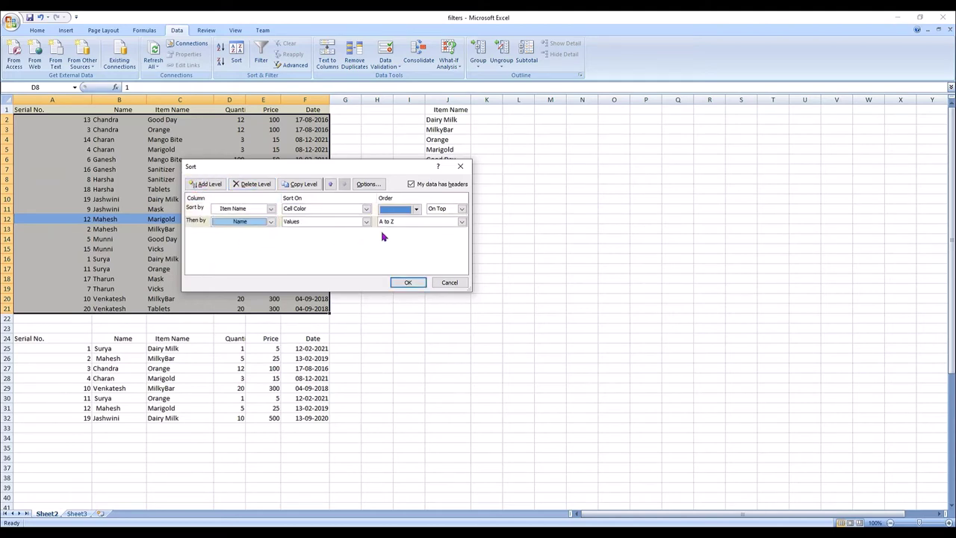
click(408, 282)
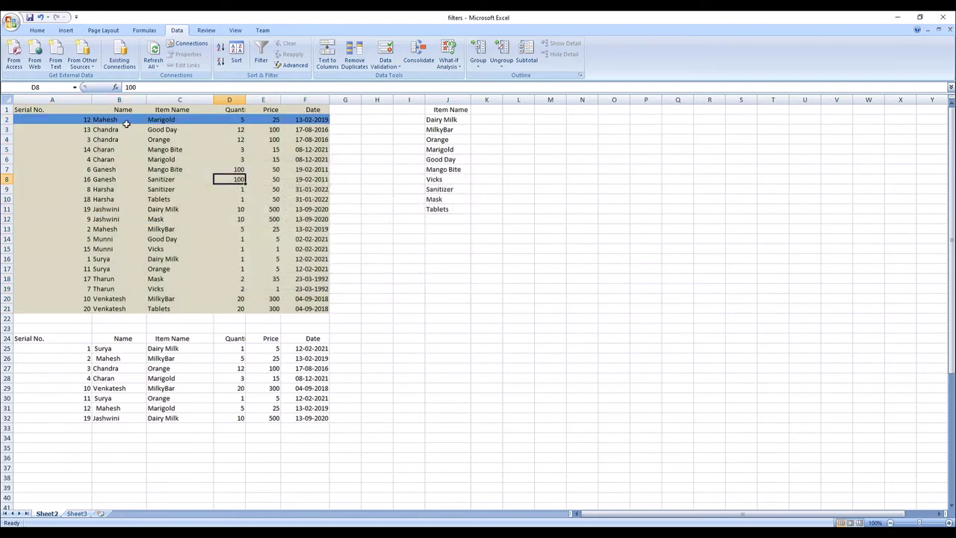
- Select the lower sales table A24:F32 and copy it
drag(108, 129, 108, 308)
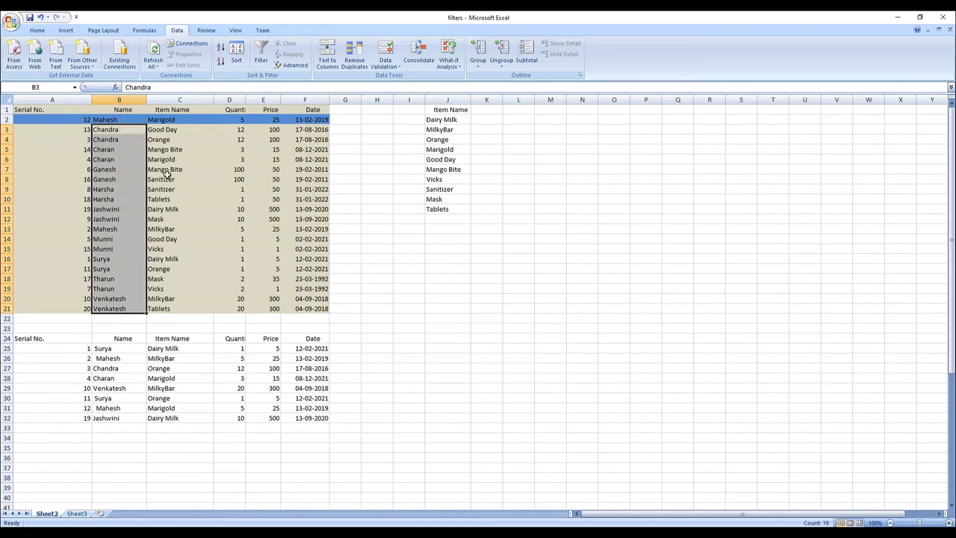
click(217, 168)
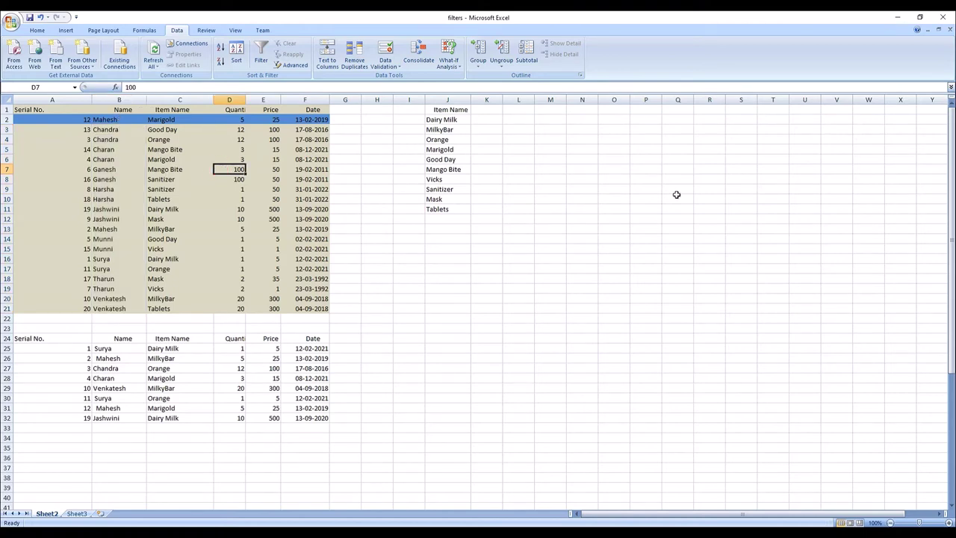
click(322, 278)
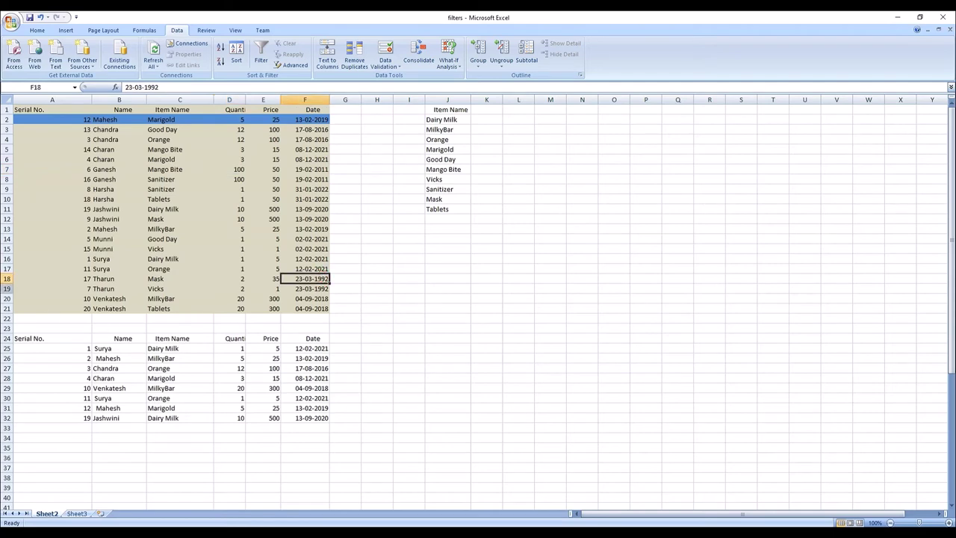
click(312, 318)
drag(312, 318, 313, 328)
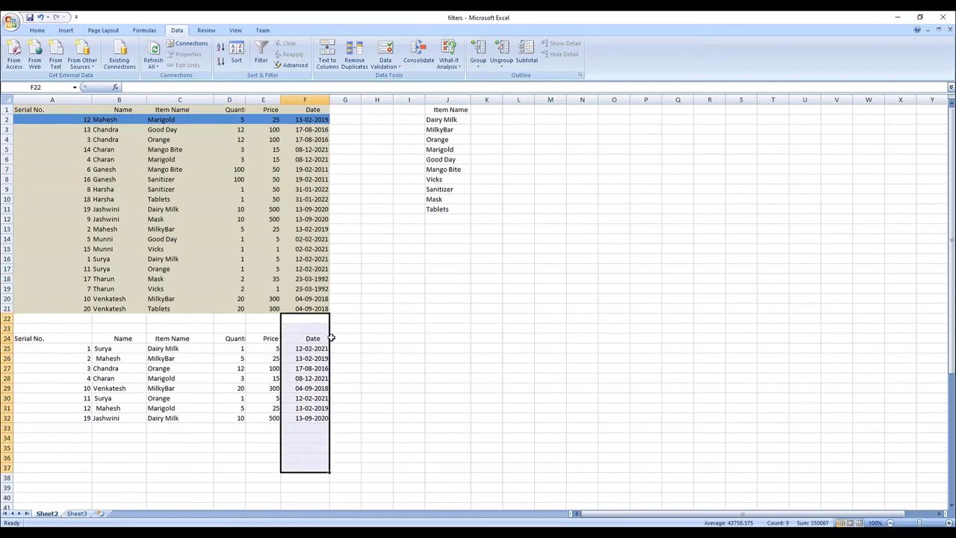
click(33, 338)
scroll(120, 308, down, 3)
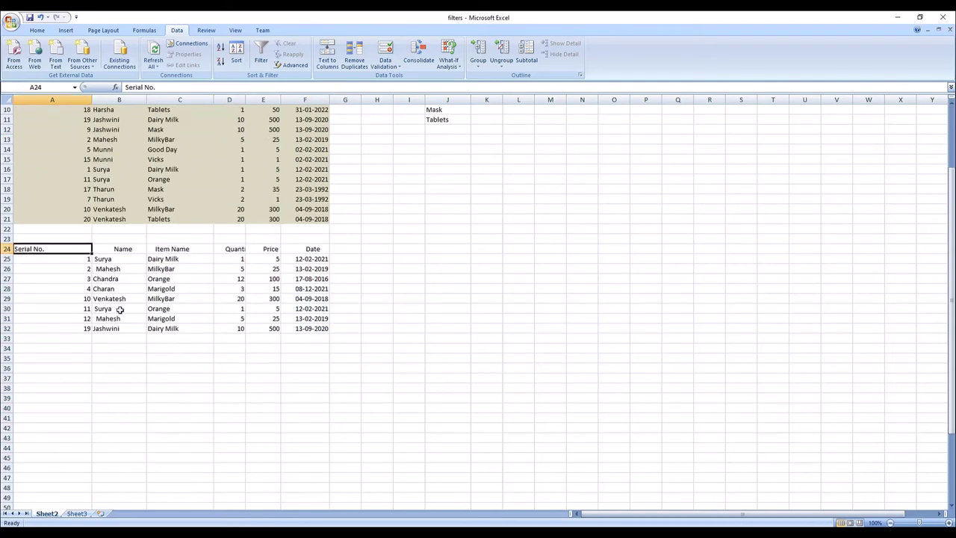
click(46, 322)
drag(37, 247, 318, 329)
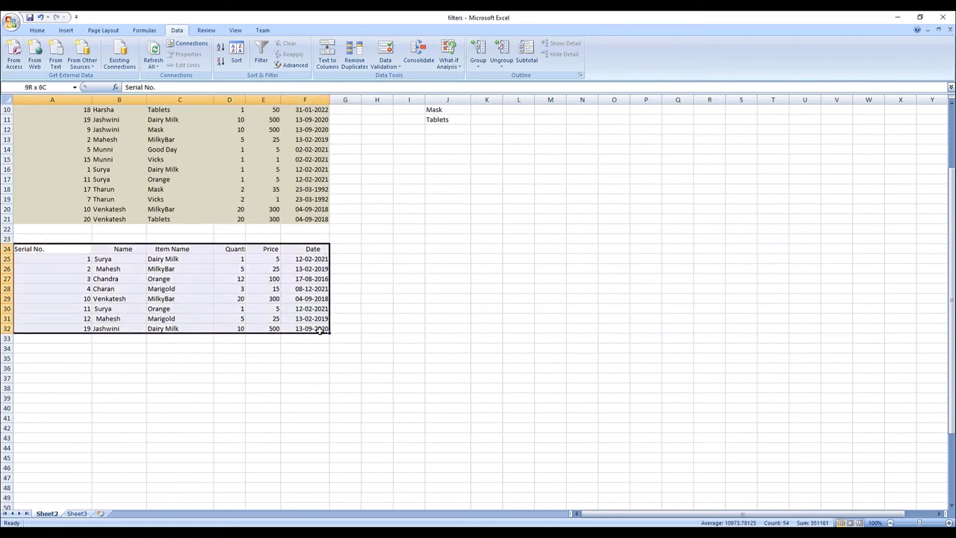
key(ctrl+c)
- Paste copies of the copied table at A35 and A46
click(26, 358)
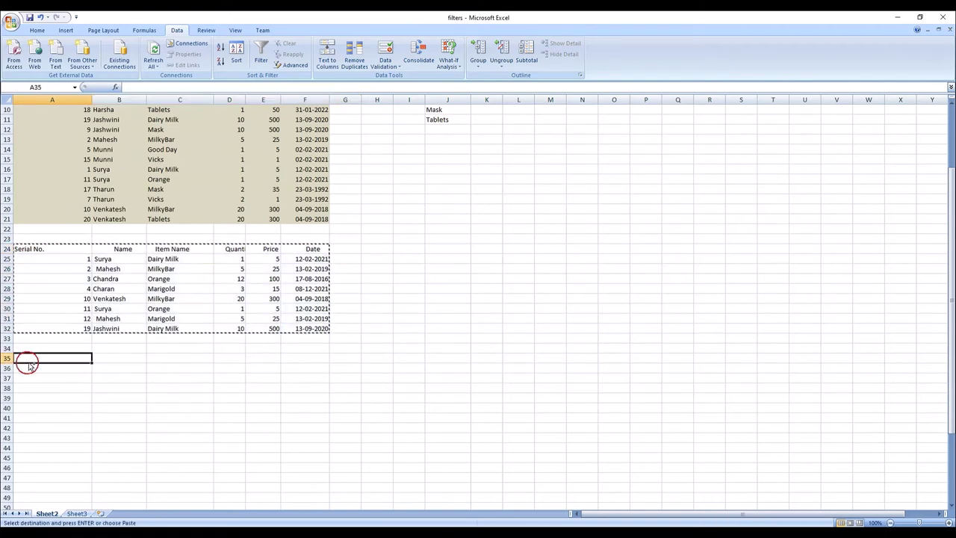
key(ctrl+v)
click(30, 468)
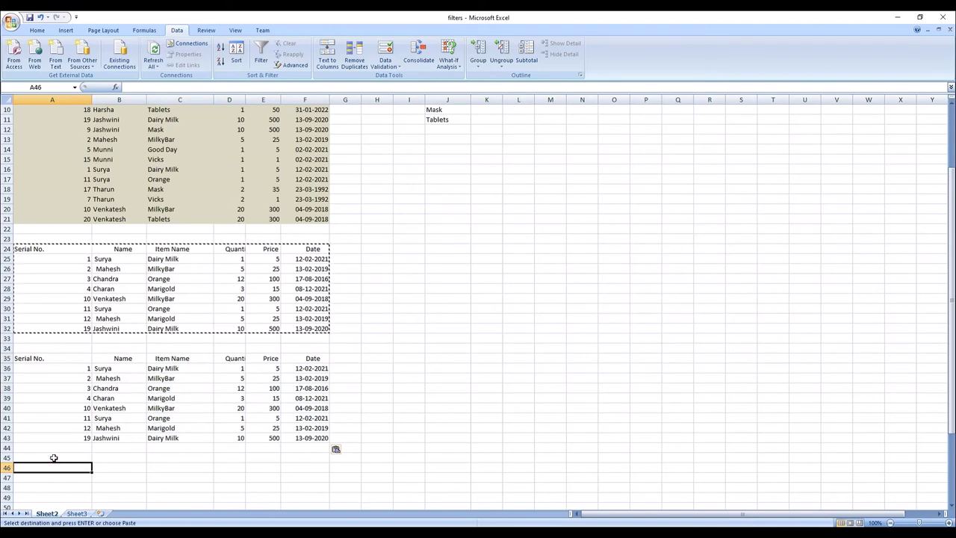
key(ctrl+v)
click(465, 424)
scroll(261, 366, down, 5)
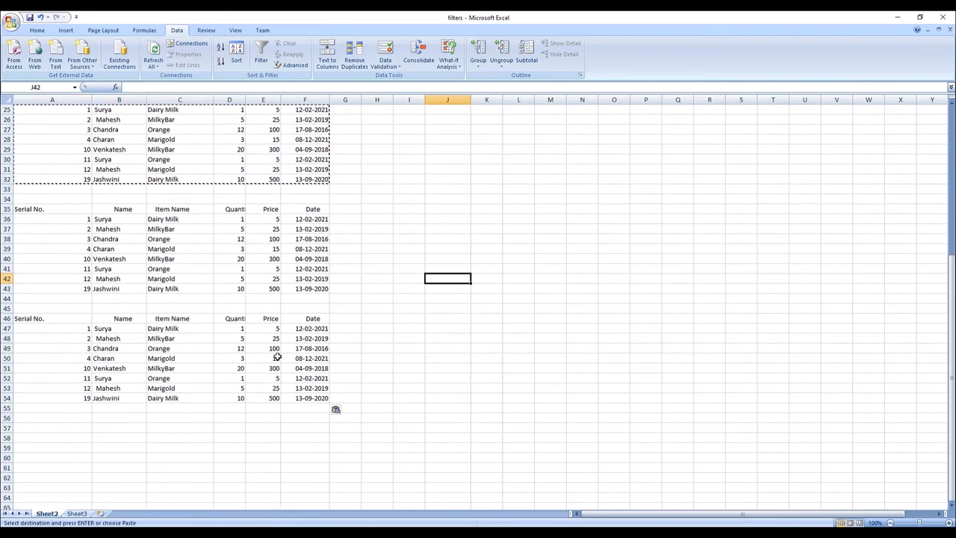
scroll(277, 246, up, 5)
scroll(276, 260, up, 3)
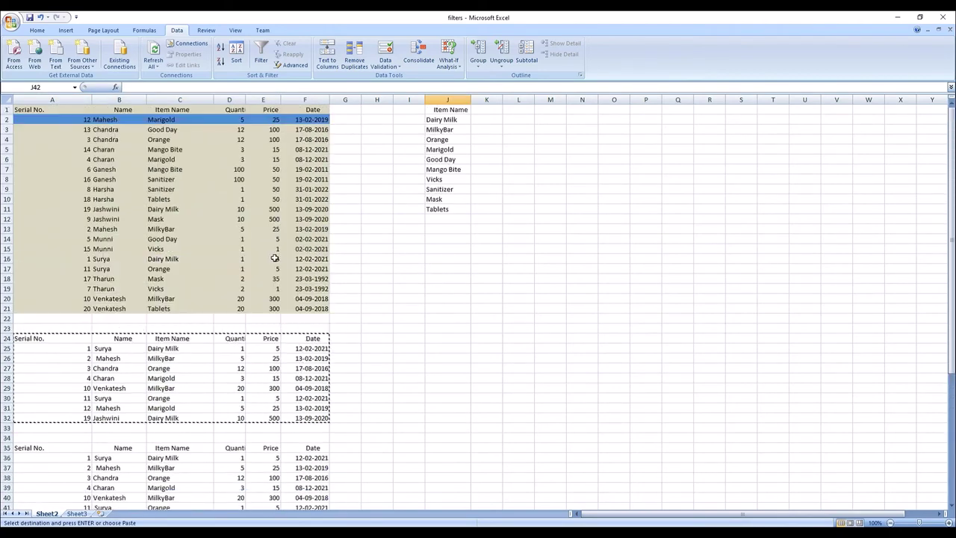
- Sort columns A through F ascending (A to Z) by Serial No
drag(52, 99, 278, 94)
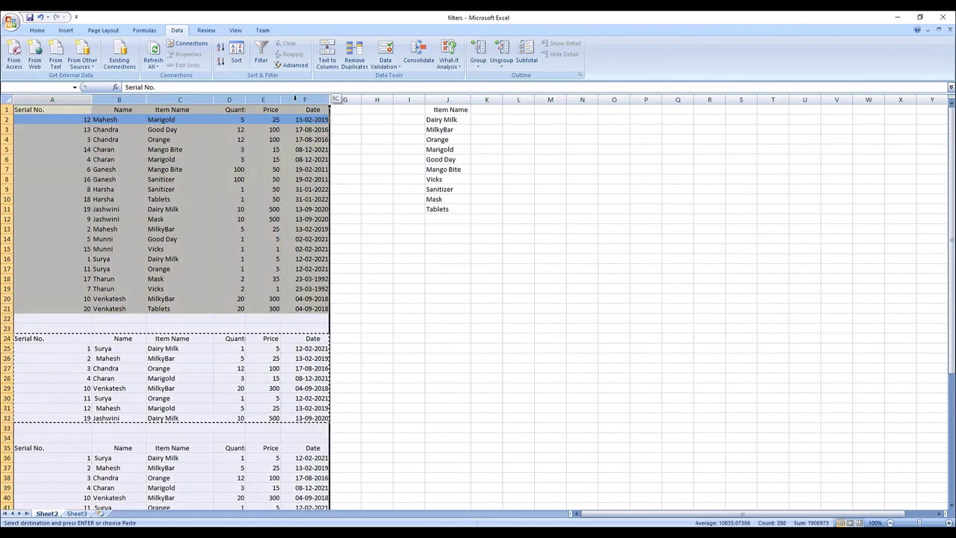
click(220, 47)
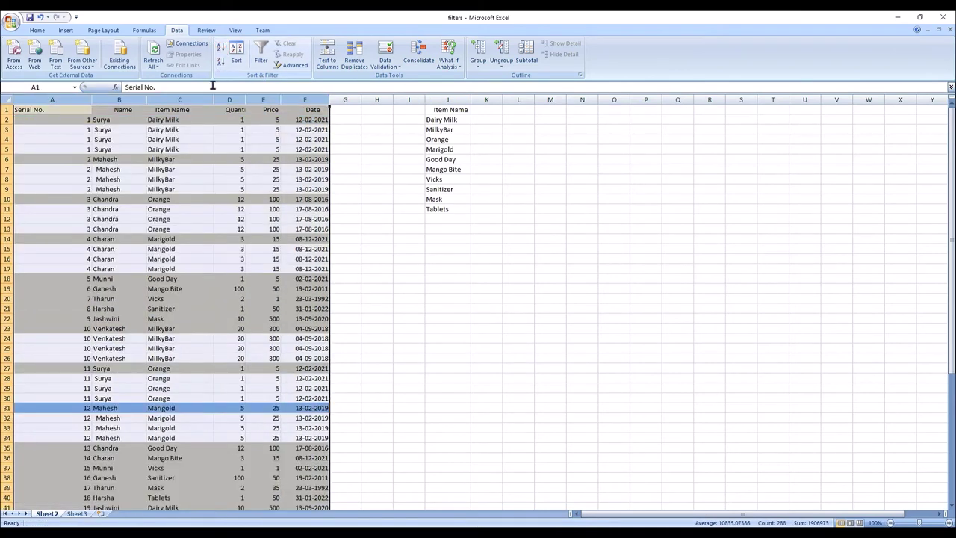
scroll(258, 222, down, 6)
click(416, 227)
scroll(143, 324, down, 6)
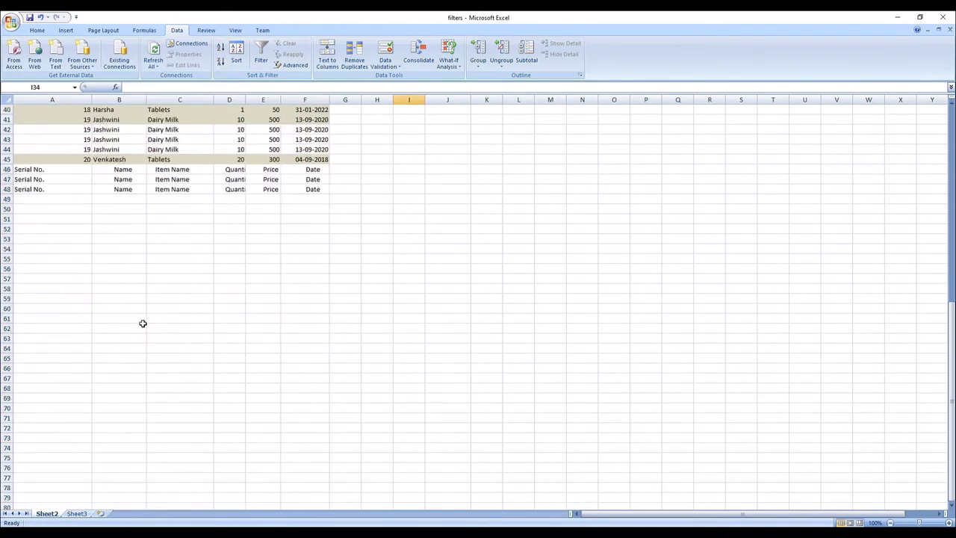
scroll(188, 426, up, 4)
scroll(188, 427, up, 9)
- Apply a custom sort on Serial No. by Values, Smallest to Largest
drag(102, 120, 83, 514)
click(229, 329)
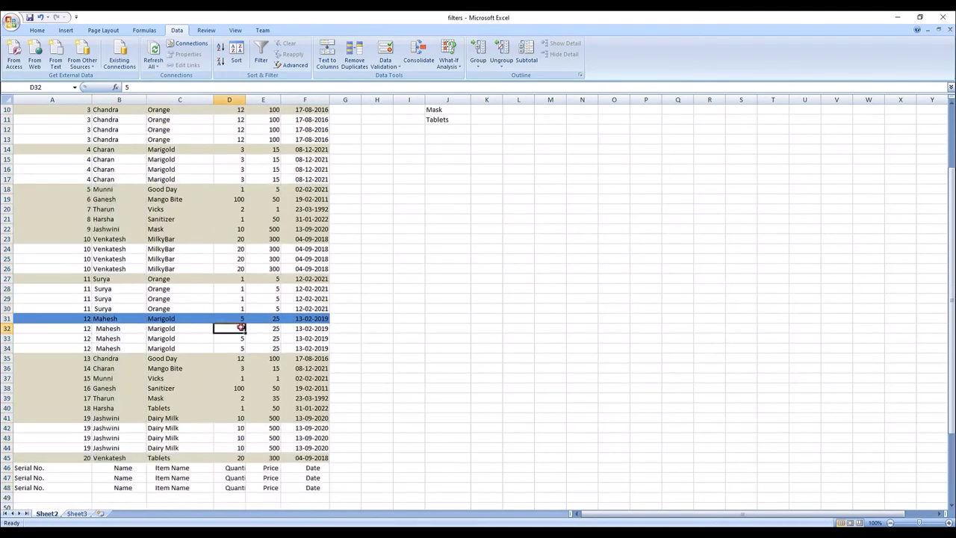
scroll(228, 323, up, 3)
drag(61, 107, 320, 157)
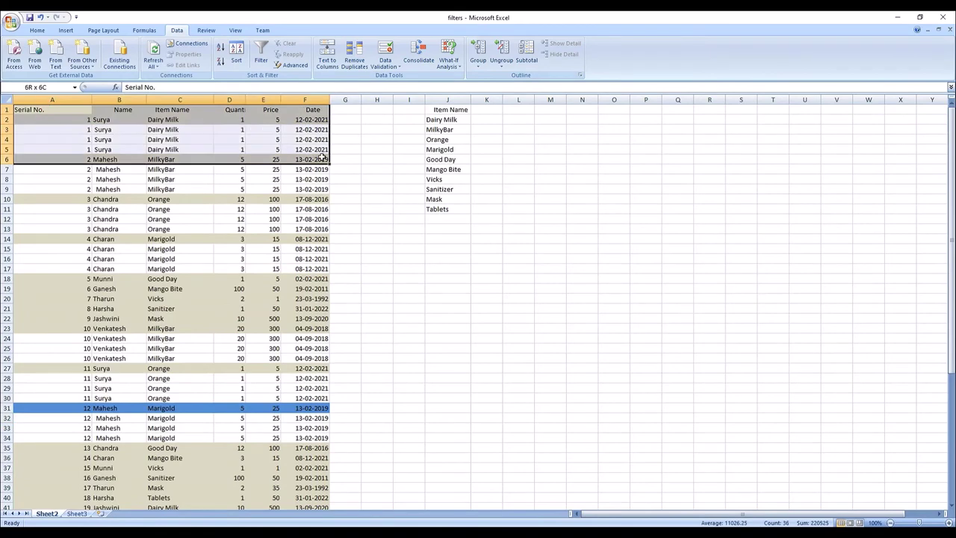
click(377, 159)
click(236, 54)
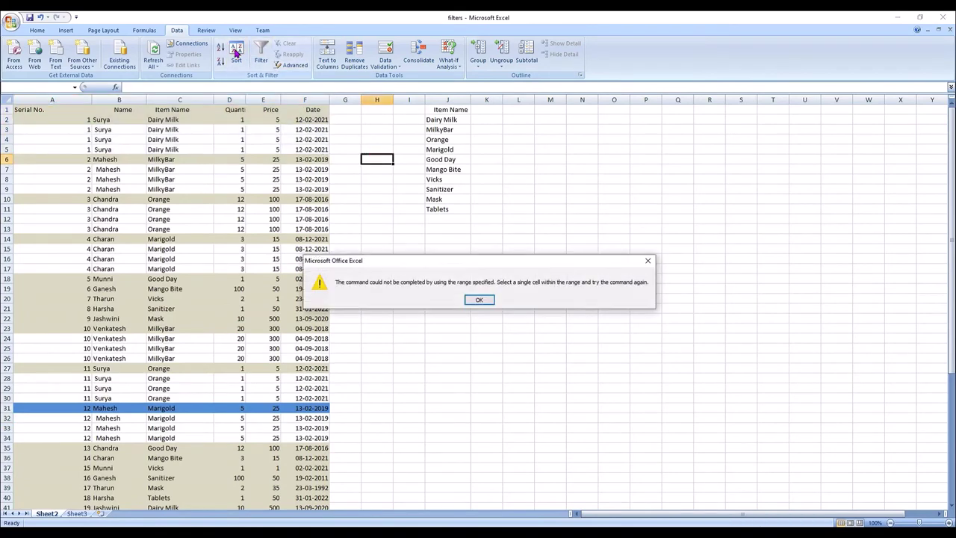
click(490, 300)
click(179, 199)
click(227, 59)
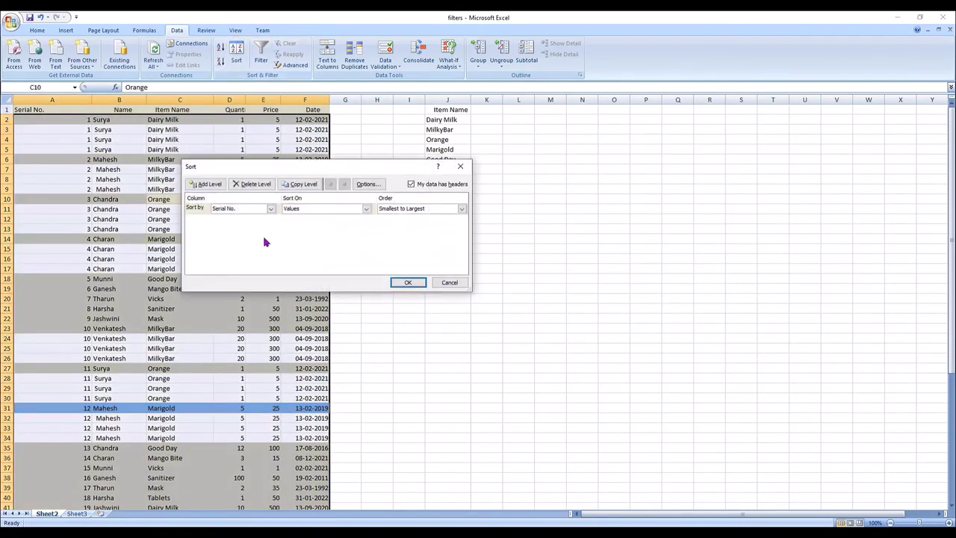
click(408, 282)
scroll(88, 215, down, 7)
scroll(87, 215, down, 2)
- Sort the whole table by the Date column, oldest first, expanding the selection
drag(92, 219, 307, 298)
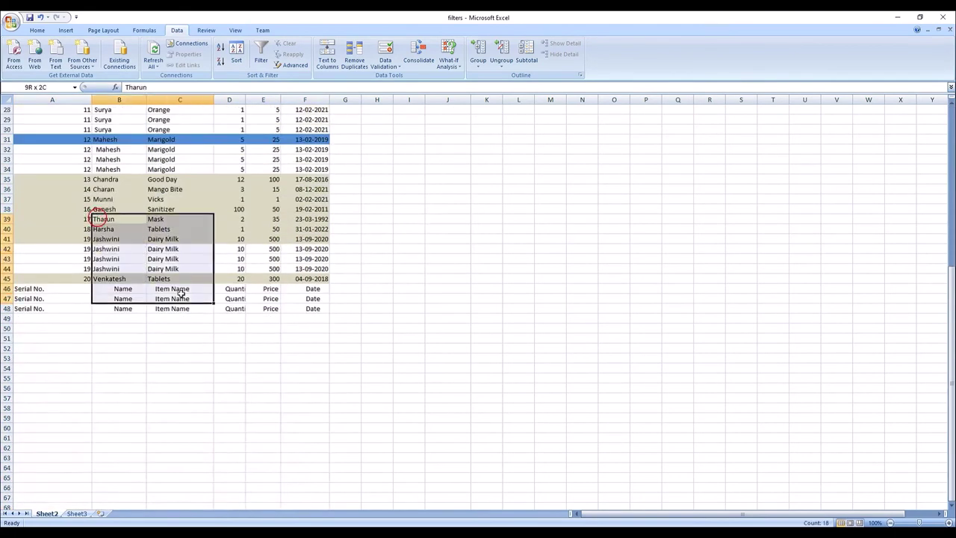
scroll(222, 279, up, 2)
scroll(206, 268, up, 7)
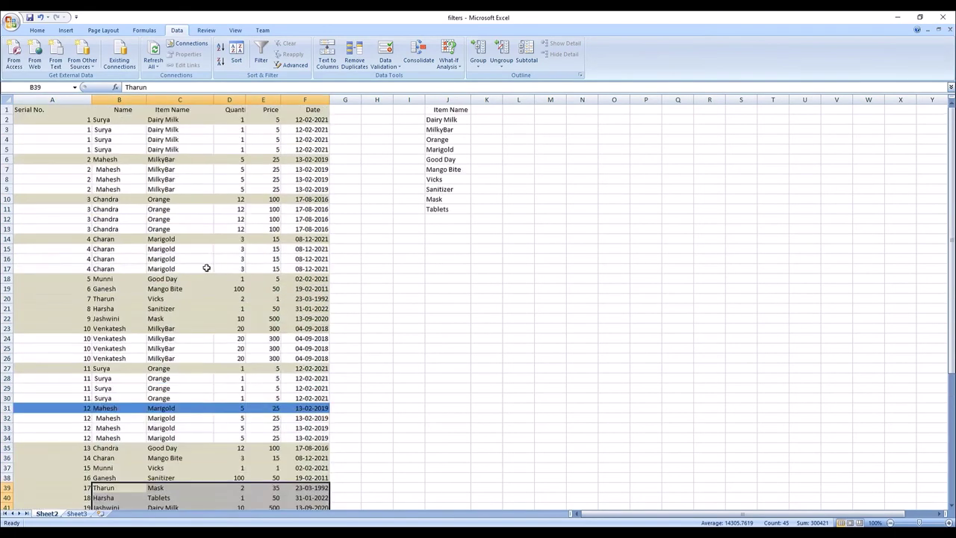
click(190, 236)
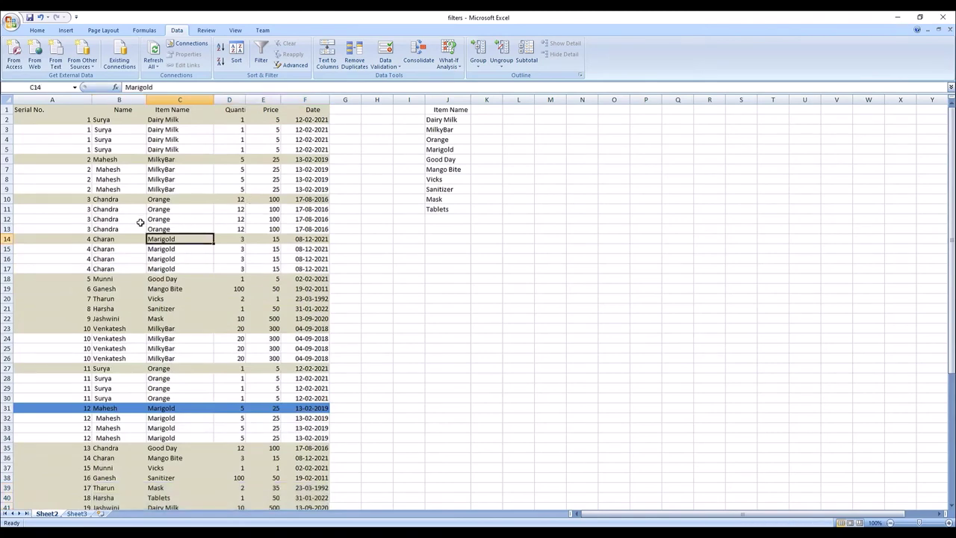
click(191, 207)
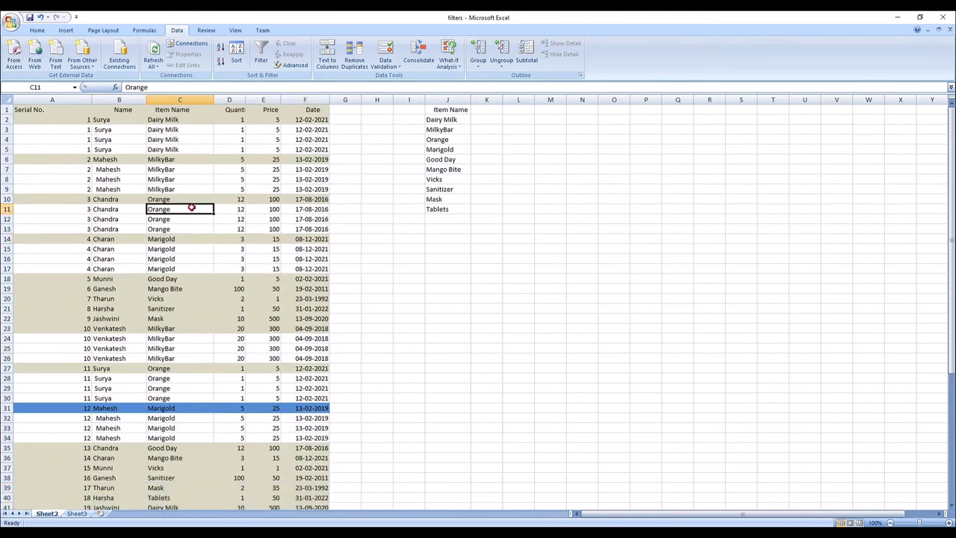
click(315, 100)
click(221, 47)
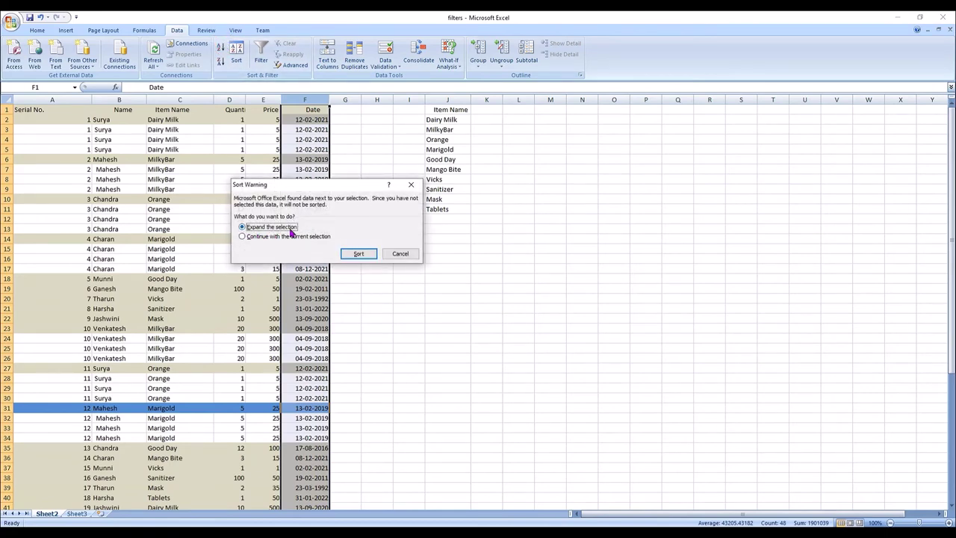
click(359, 254)
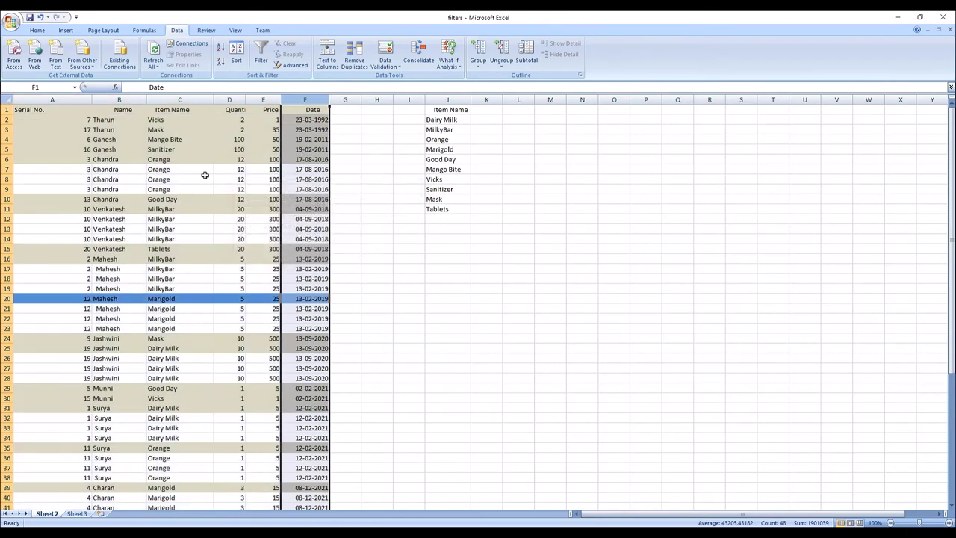
- Sort the Date column ascending again, continuing with the current selection only
click(219, 53)
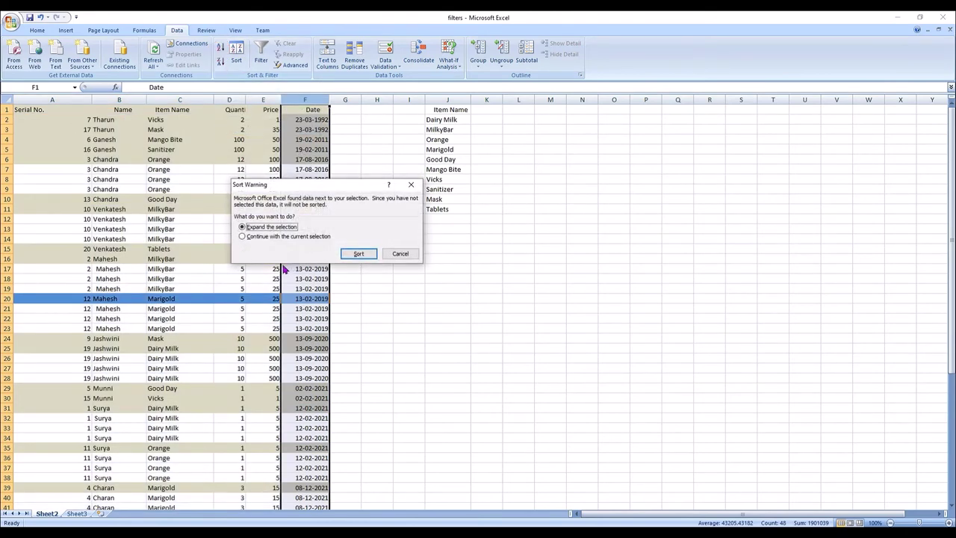
click(243, 237)
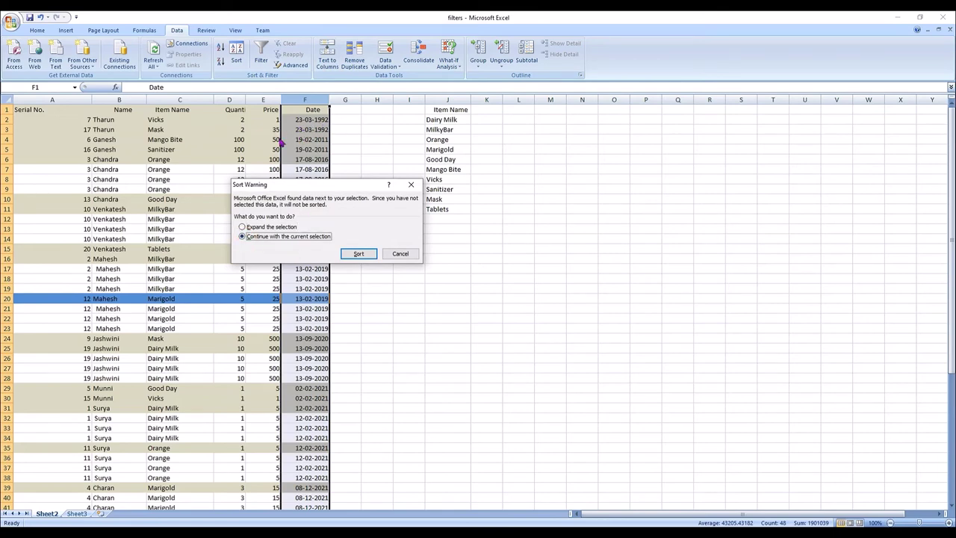
click(359, 254)
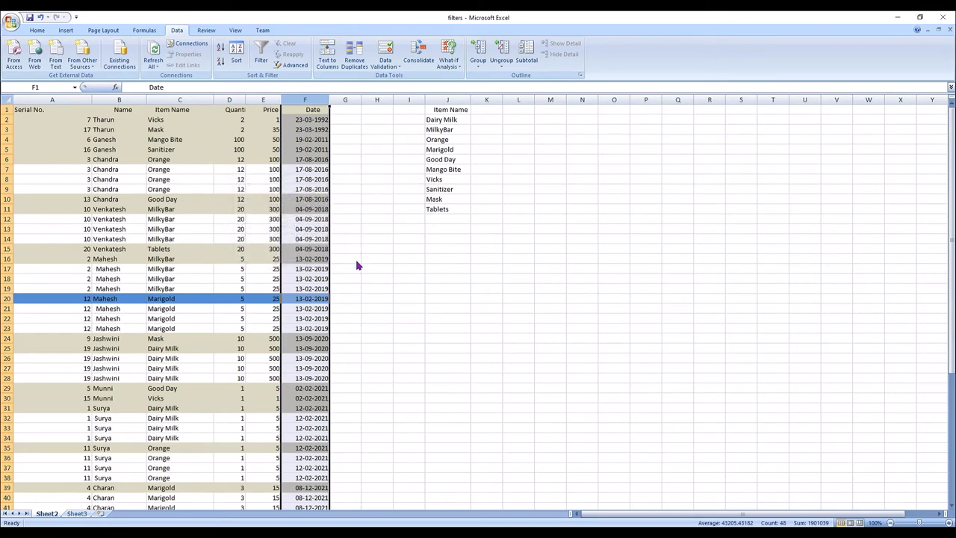
- Sort only the Price column smallest to largest, then select row 20
click(258, 100)
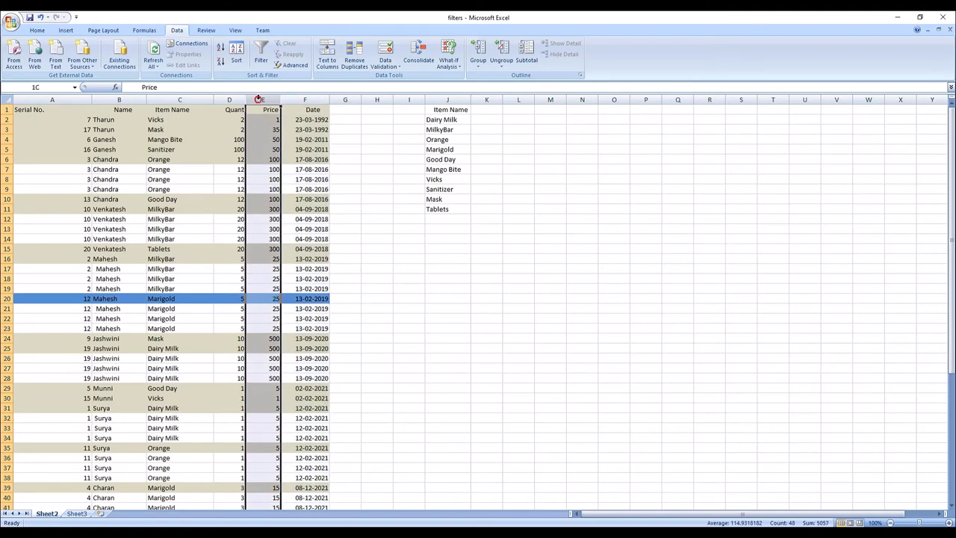
click(219, 47)
click(242, 236)
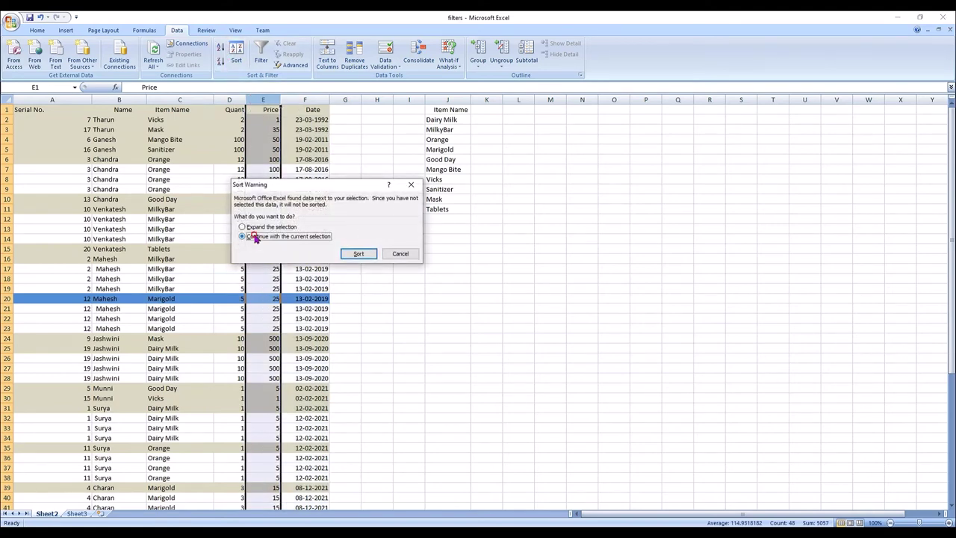
click(354, 256)
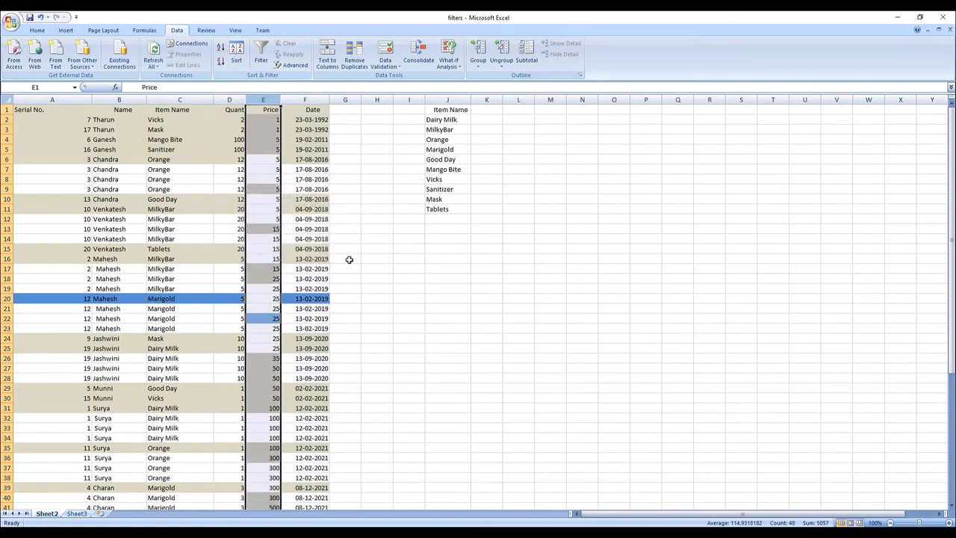
click(377, 269)
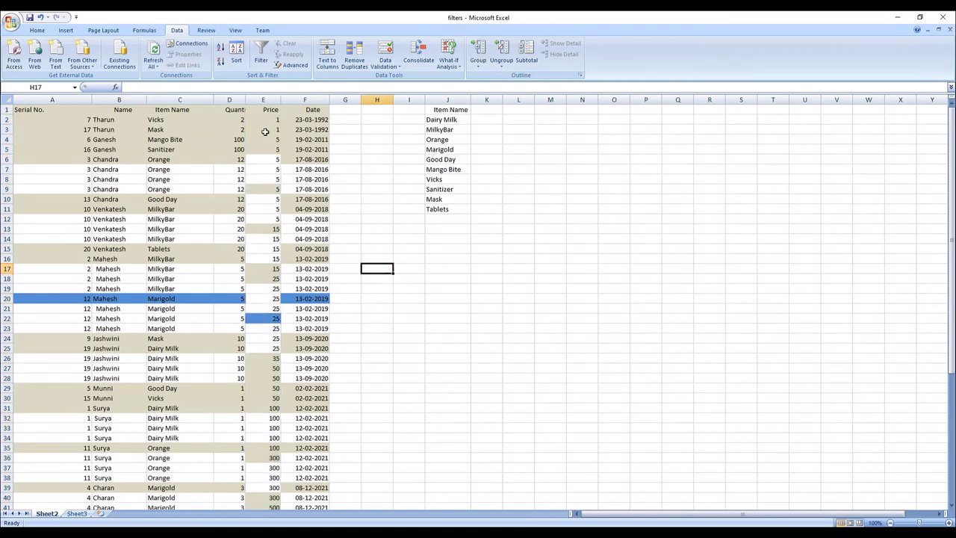
click(6, 298)
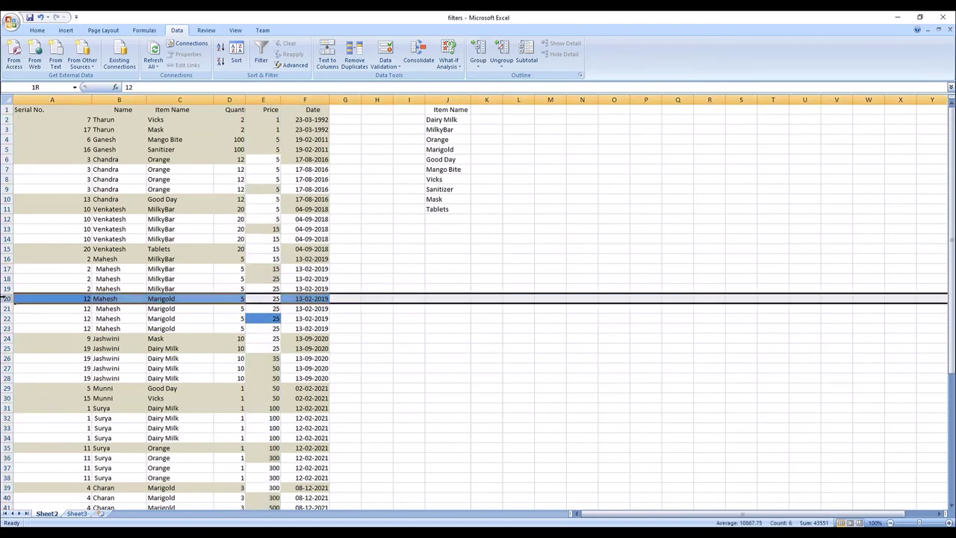
drag(5, 298, 6, 298)
- Sort only the Quantity column largest to smallest, continuing with the current selection
ctrl+click(262, 299)
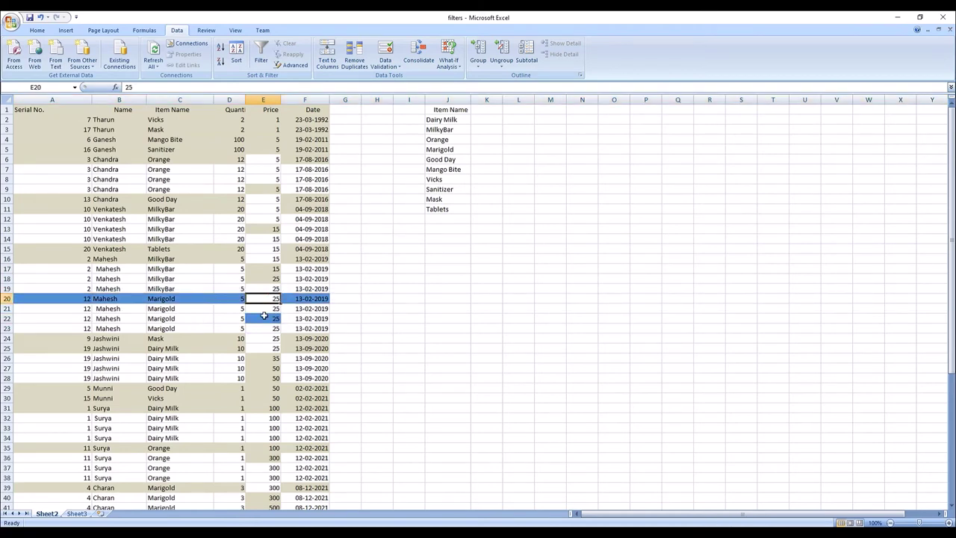
ctrl+click(264, 318)
ctrl+click(262, 300)
ctrl+click(233, 101)
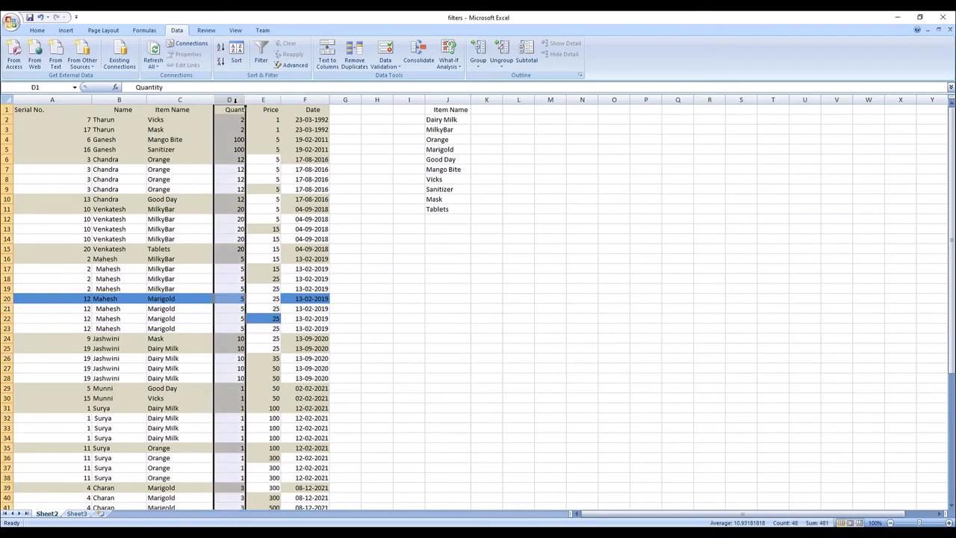
click(220, 60)
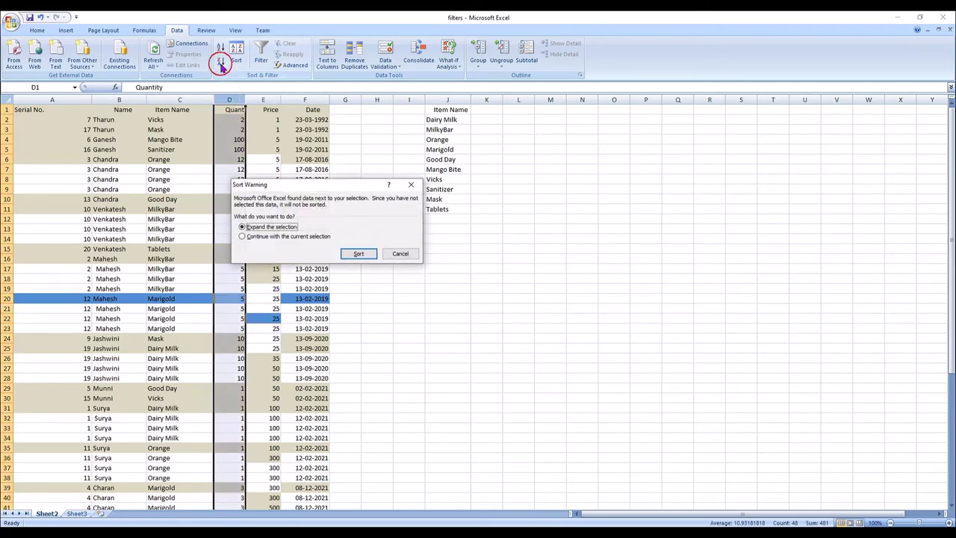
click(250, 236)
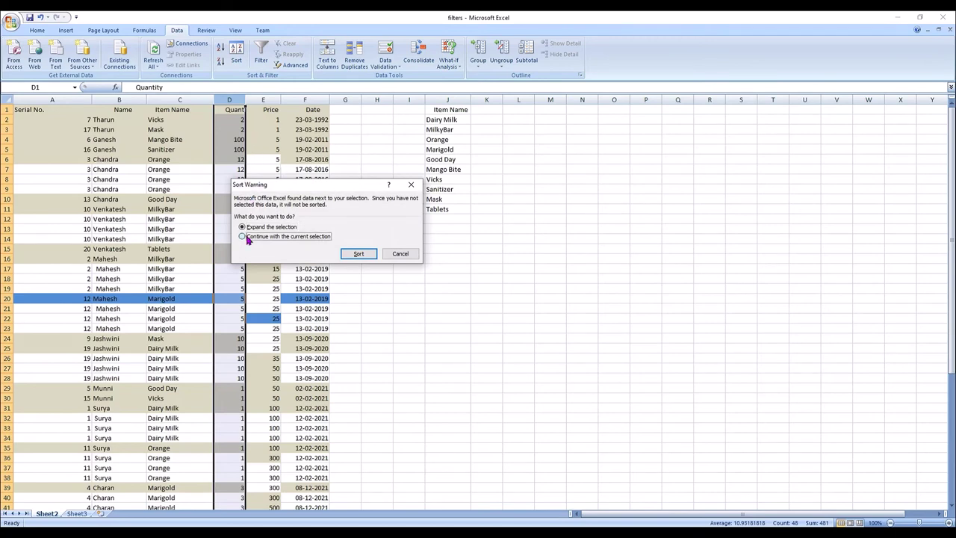
click(359, 254)
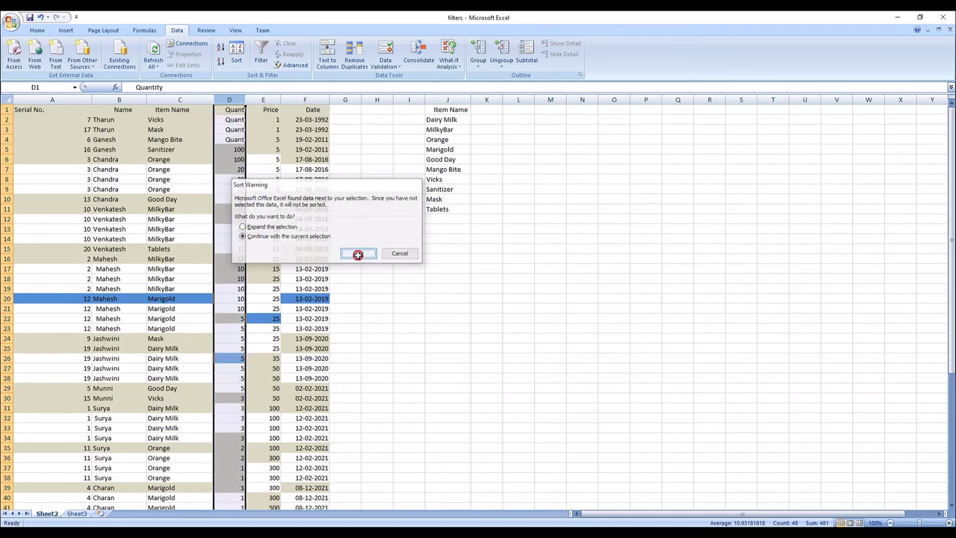
- Clear the selection, return to the top and select header row 1
click(14, 298)
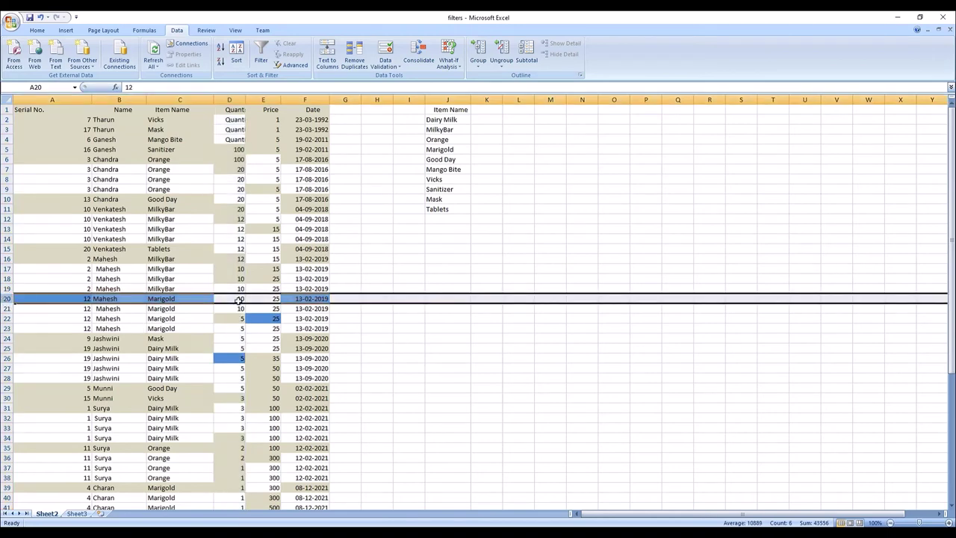
ctrl+click(323, 298)
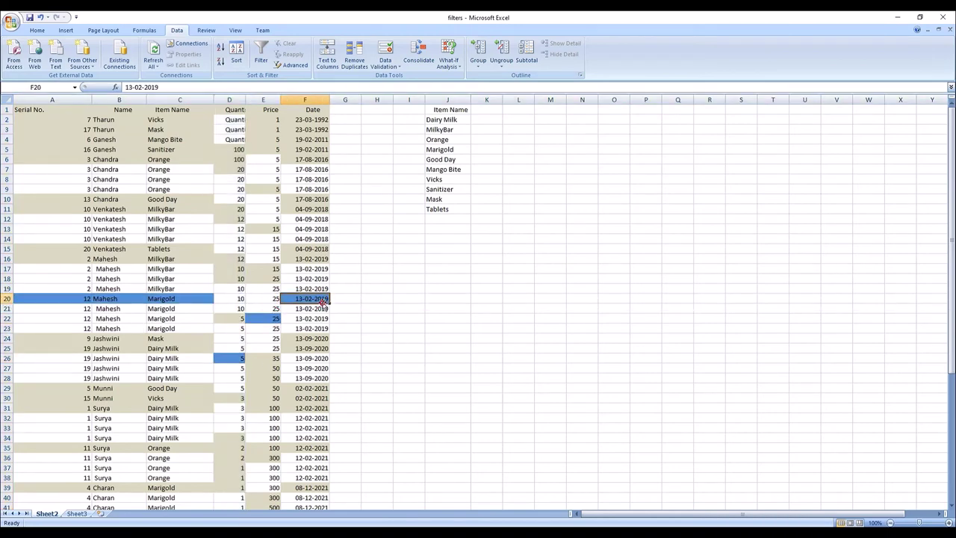
key(Return)
key(Return)
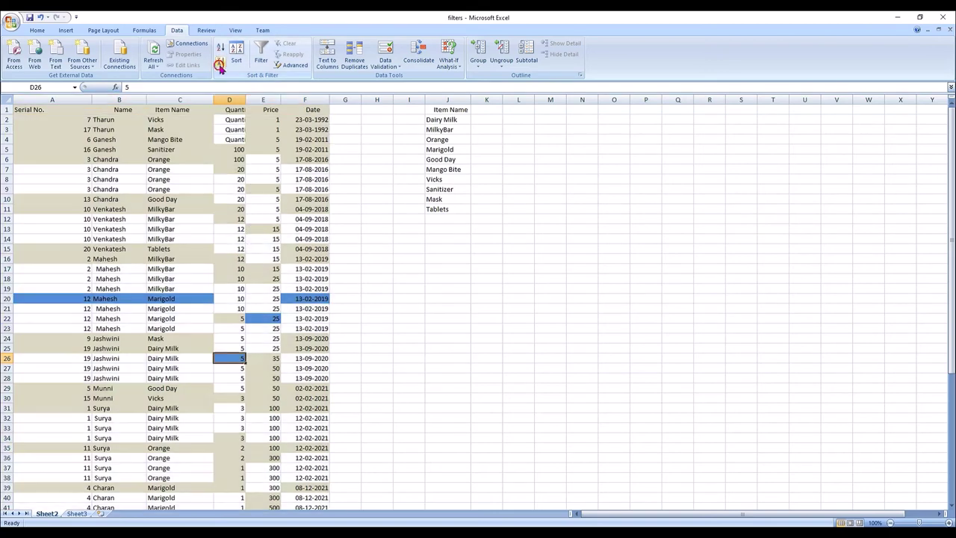
ctrl+click(227, 210)
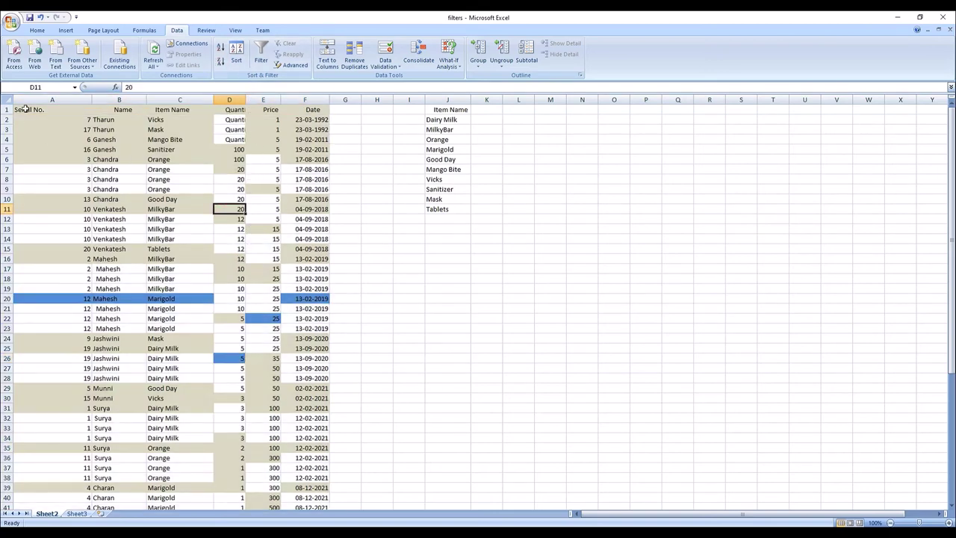
mouse_move(34, 109)
mouse_down()
mouse_move(280, 153)
mouse_move(307, 319)
mouse_move(306, 390)
mouse_up()
scroll(302, 384, down, 4)
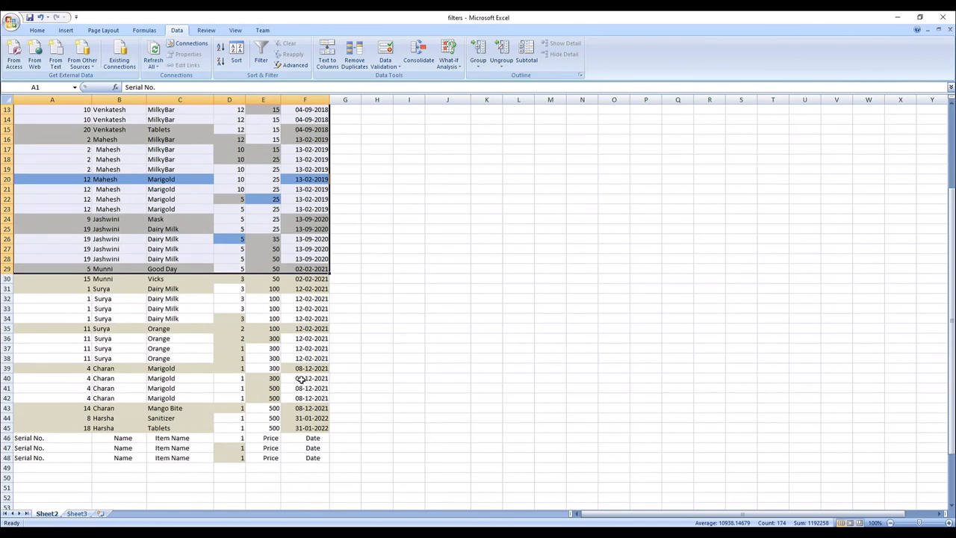
click(304, 218)
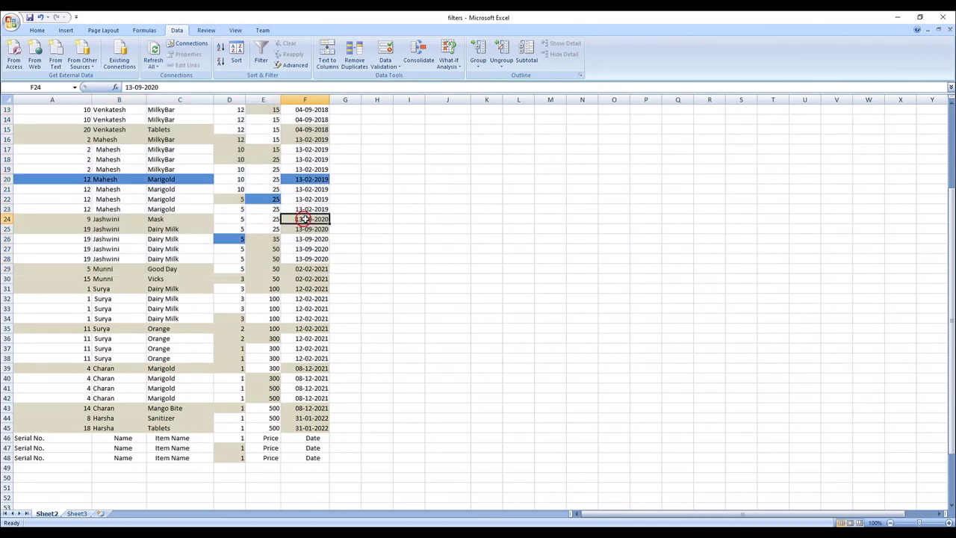
scroll(292, 205, up, 4)
click(9, 110)
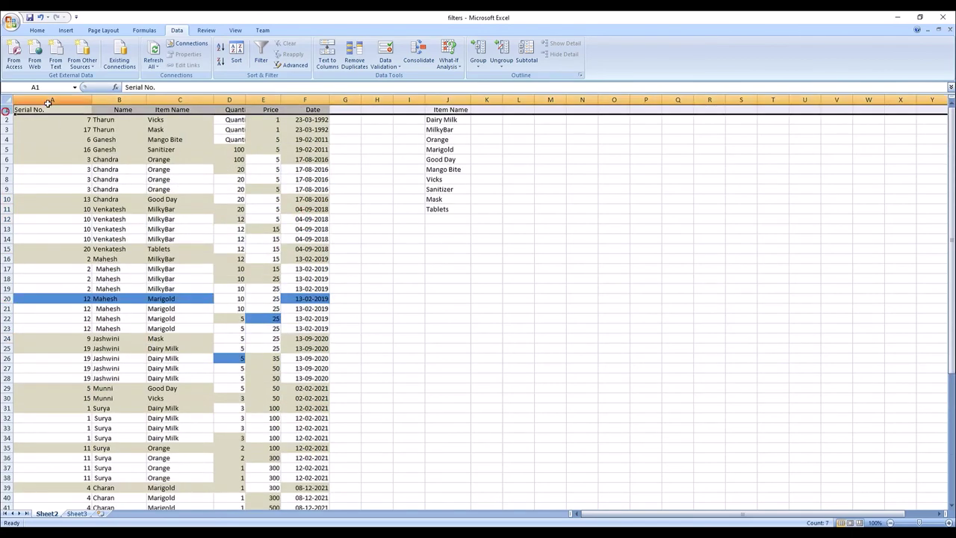
- Turn on AutoFilter and filter the Name column by the blue fill colour
click(261, 52)
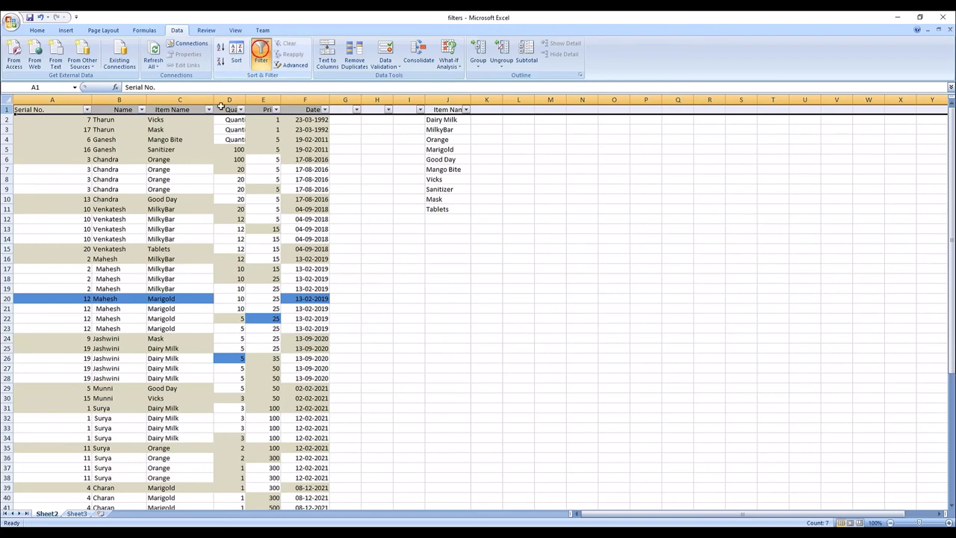
click(143, 110)
mouse_move(113, 169)
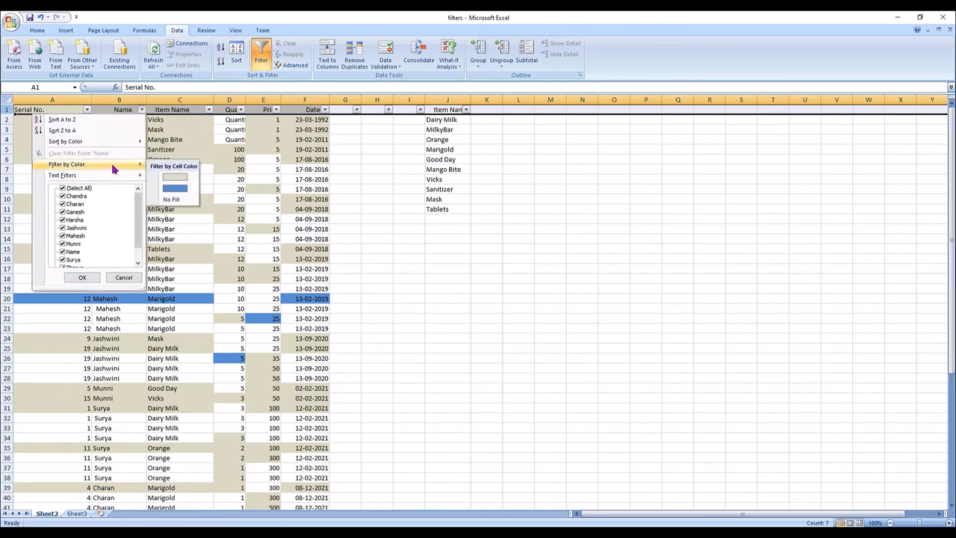
click(175, 189)
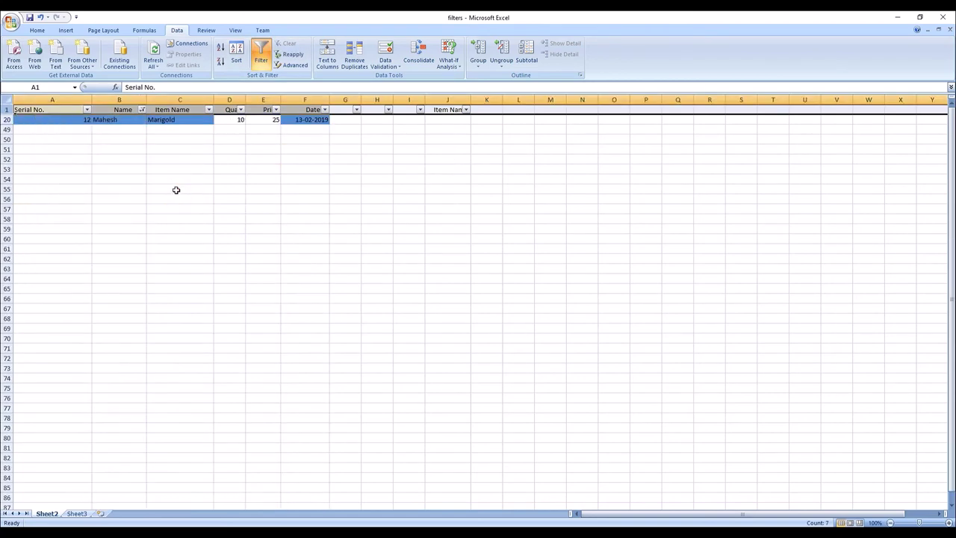
- Change the Name colour filter to No Fill
click(142, 110)
mouse_move(120, 168)
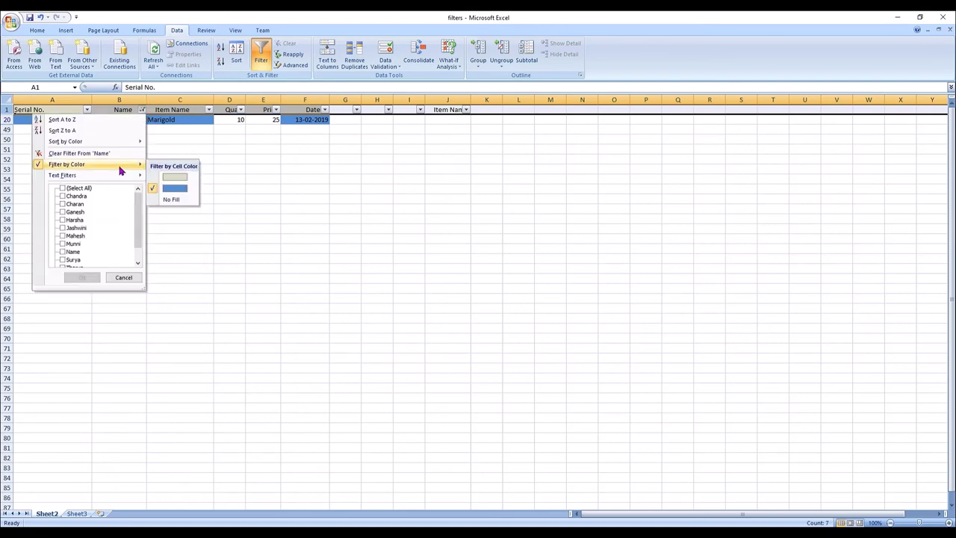
click(171, 199)
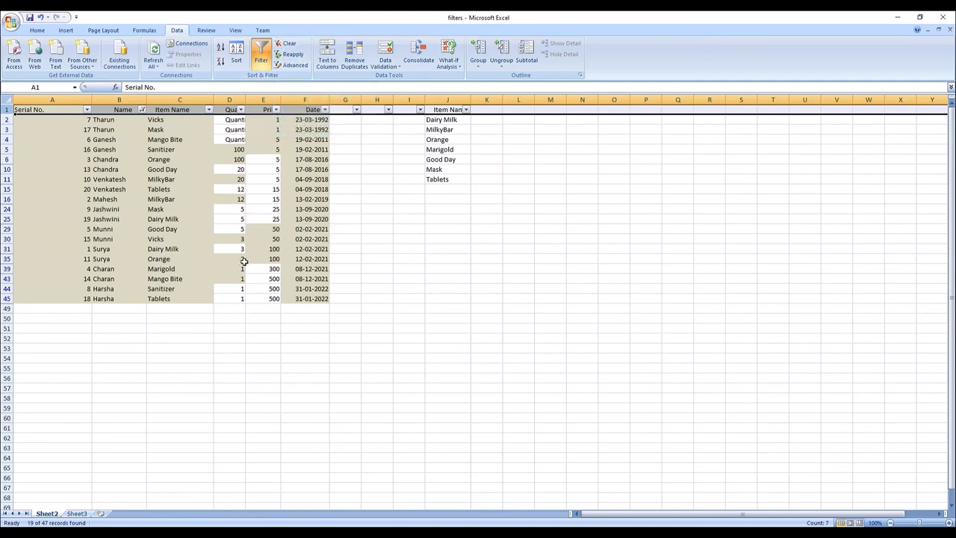
- Filter the Name column to show only Chandra and Charan
click(306, 230)
click(103, 219)
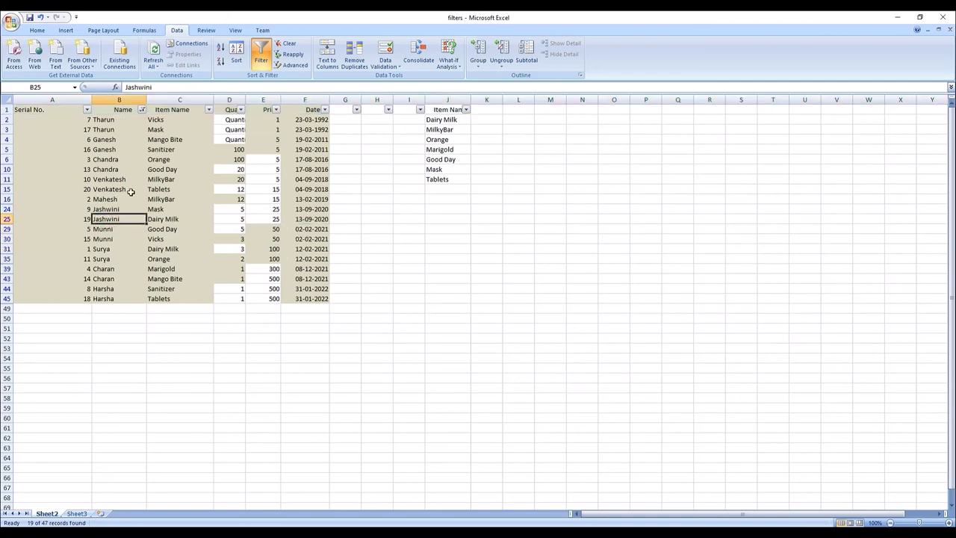
click(130, 87)
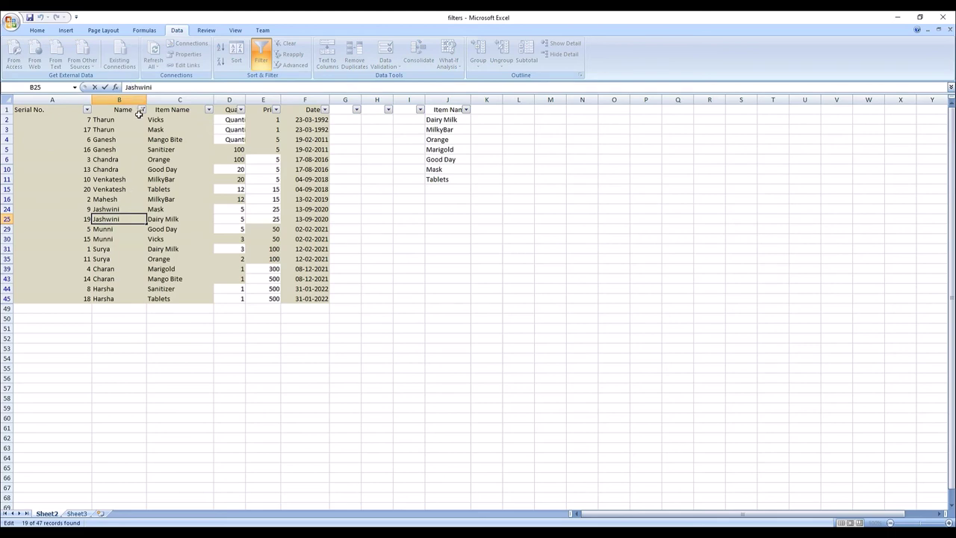
click(141, 110)
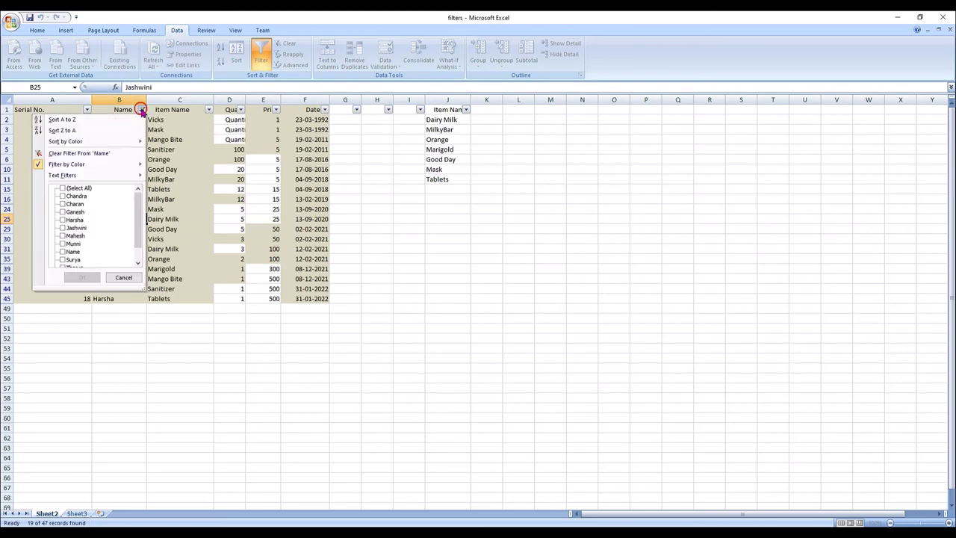
click(63, 196)
click(63, 204)
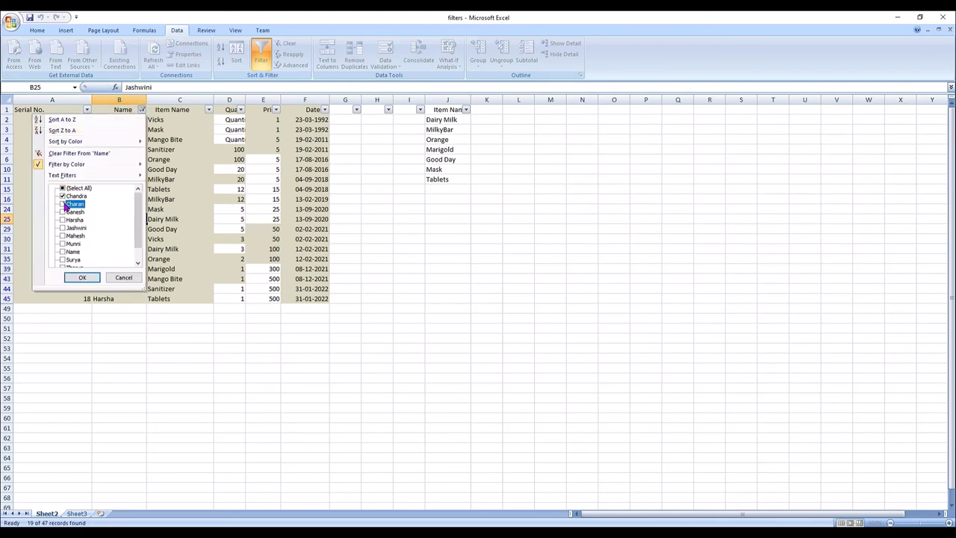
click(82, 277)
- Change the Charan name in B39 to 'fdgfds' and reapply the filters
click(202, 250)
click(110, 169)
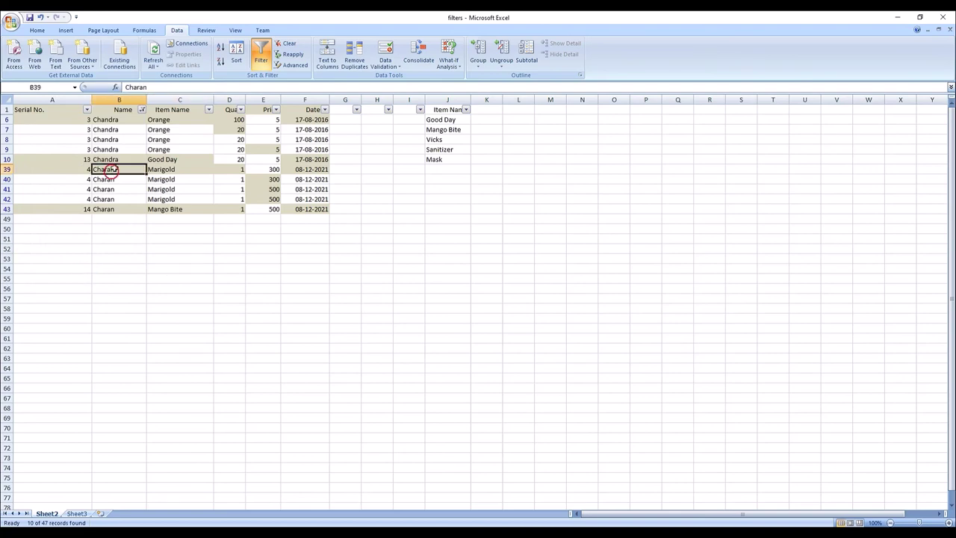
click(157, 86)
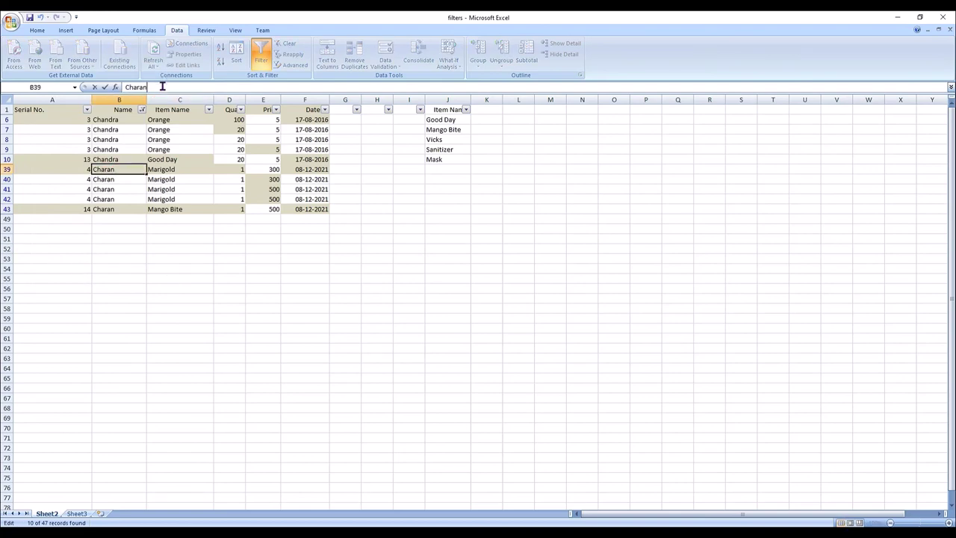
text(fdgfds)
click(119, 180)
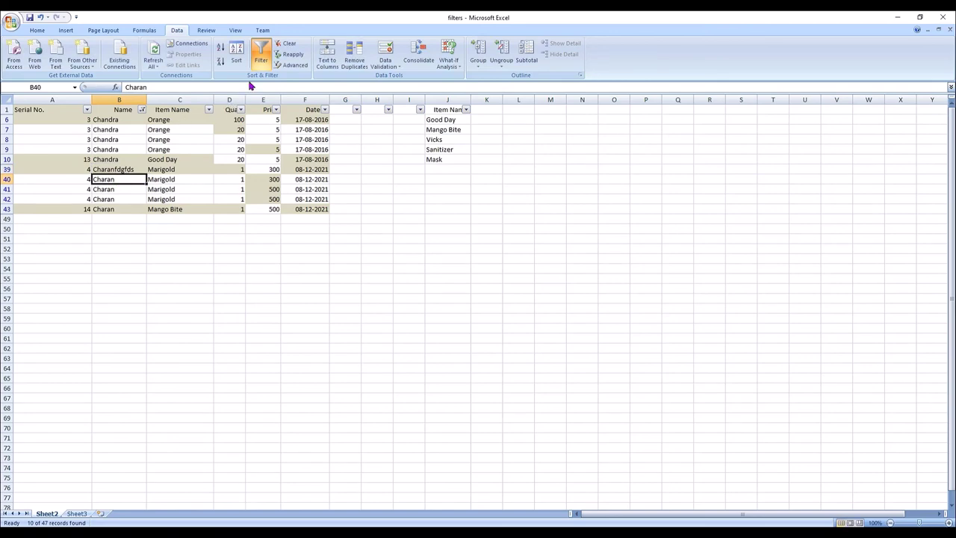
click(290, 54)
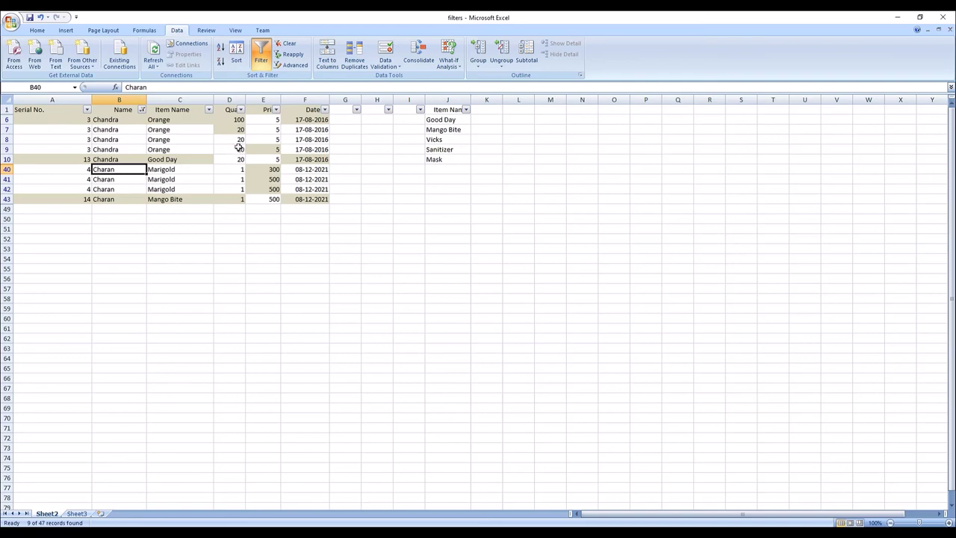
- Filter Quantity to exclude 20, keeping only 1 and 100
click(240, 110)
click(161, 204)
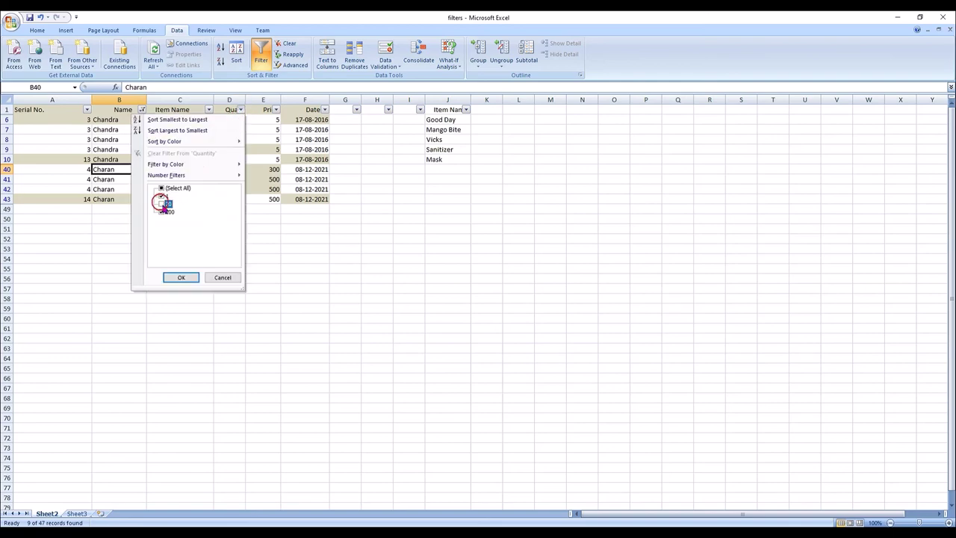
click(183, 277)
click(306, 219)
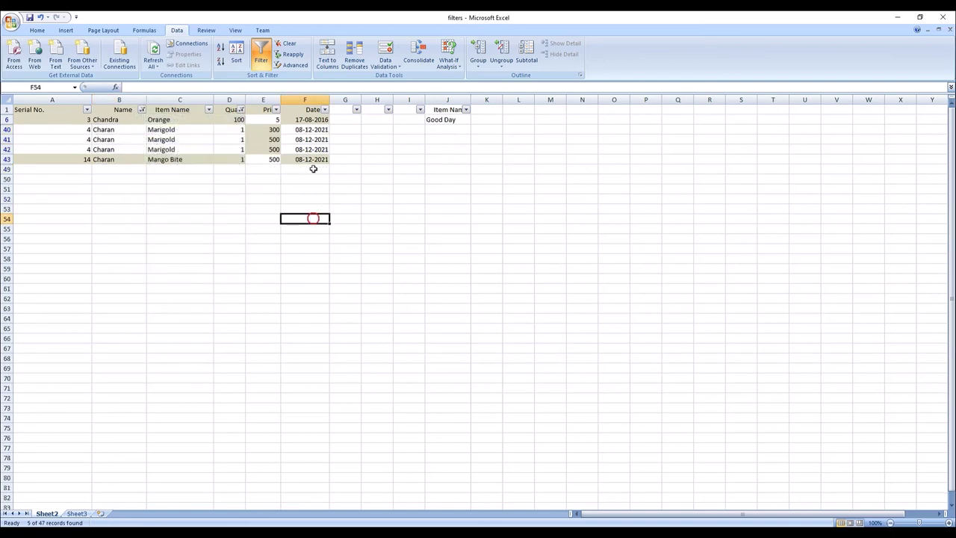
click(275, 139)
- Set the Mango Bite price in E43 to 6000
click(276, 110)
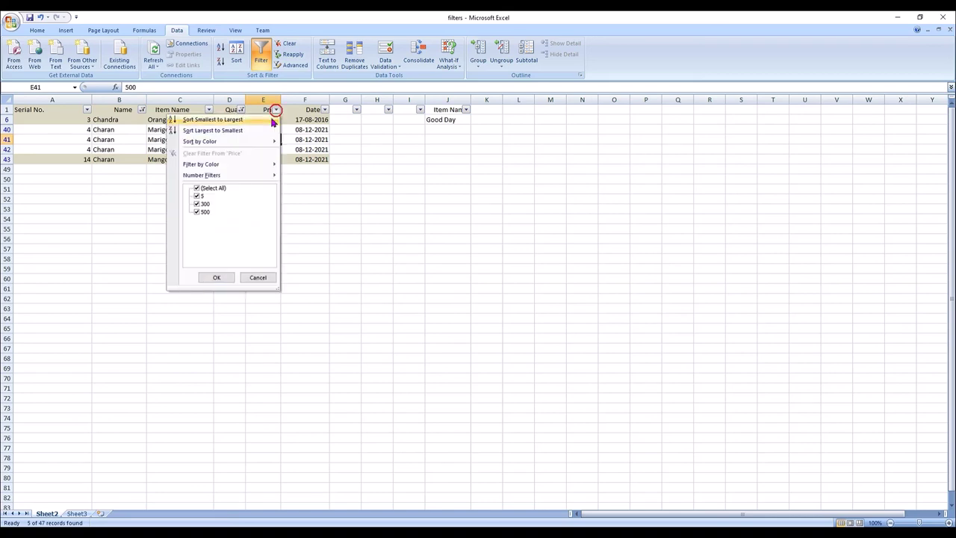
click(352, 205)
click(271, 160)
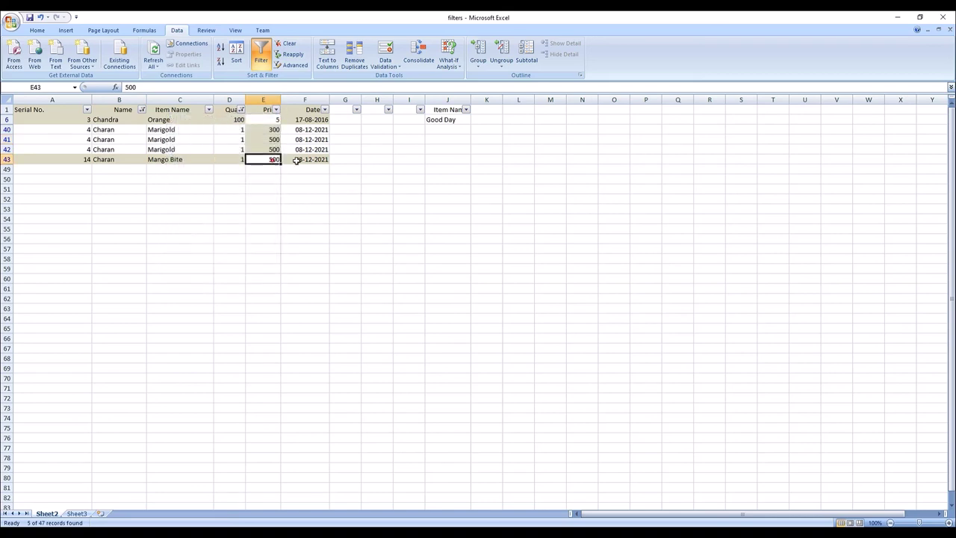
text(6000)
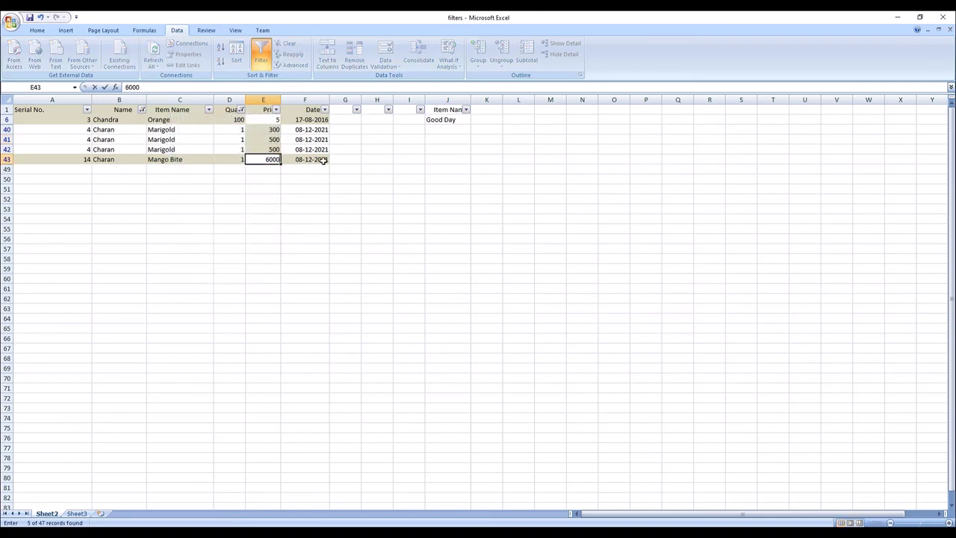
key(Return)
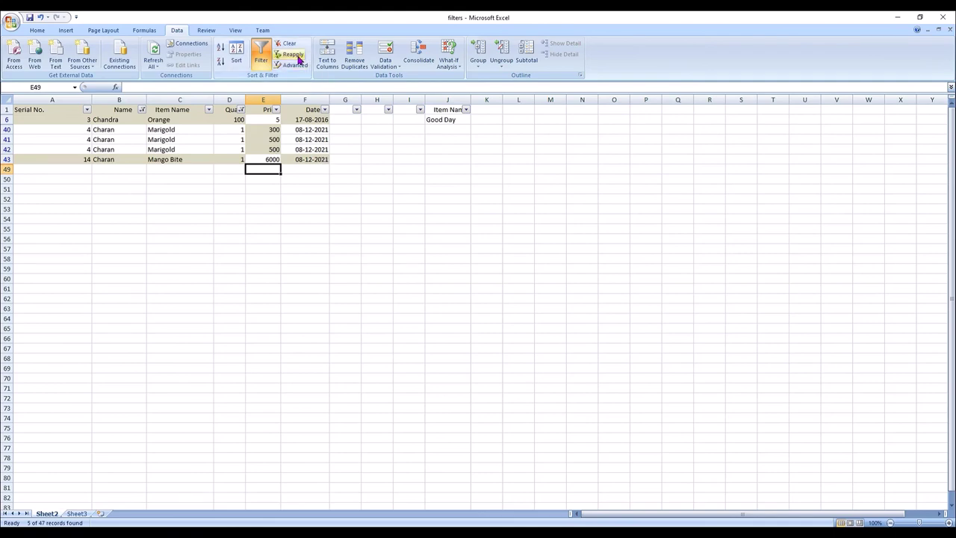
- Filter Price with a custom Number Filter: Equals 500
click(276, 110)
click(196, 188)
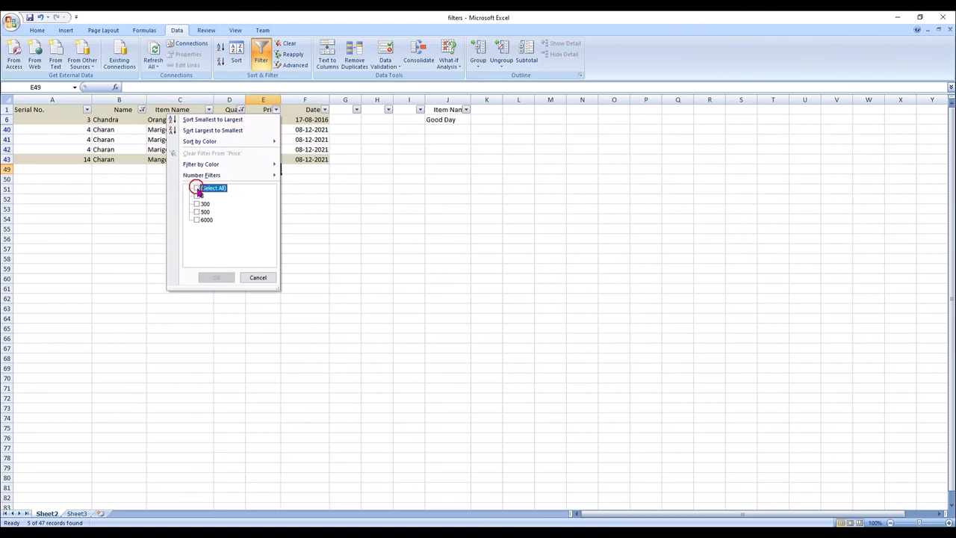
mouse_move(229, 175)
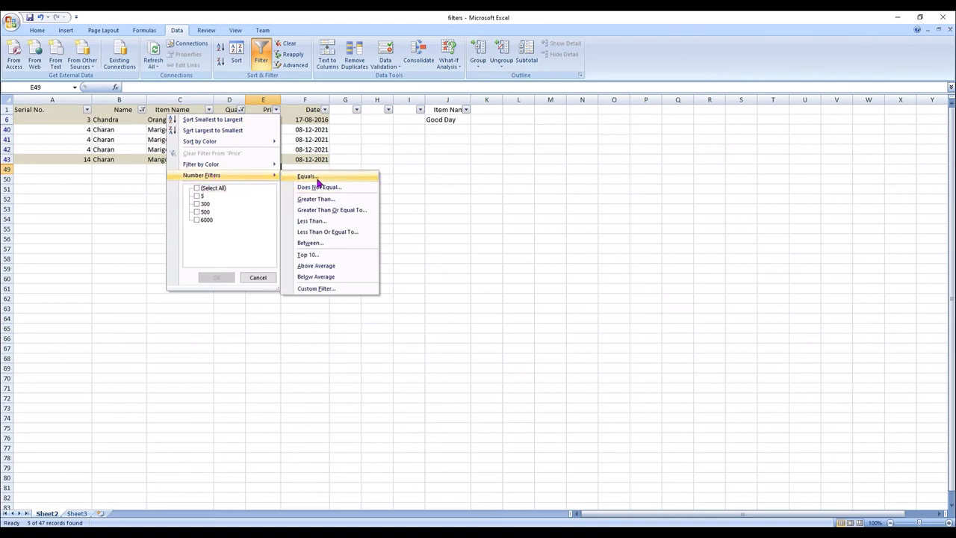
click(317, 178)
text(500)
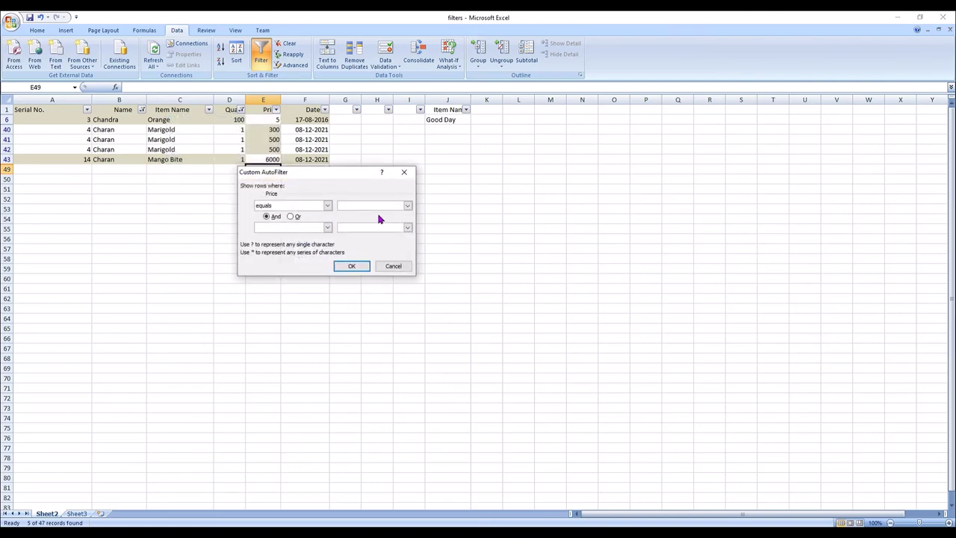
click(351, 267)
- Change the row 42 price to 600 and reapply the filters
click(278, 129)
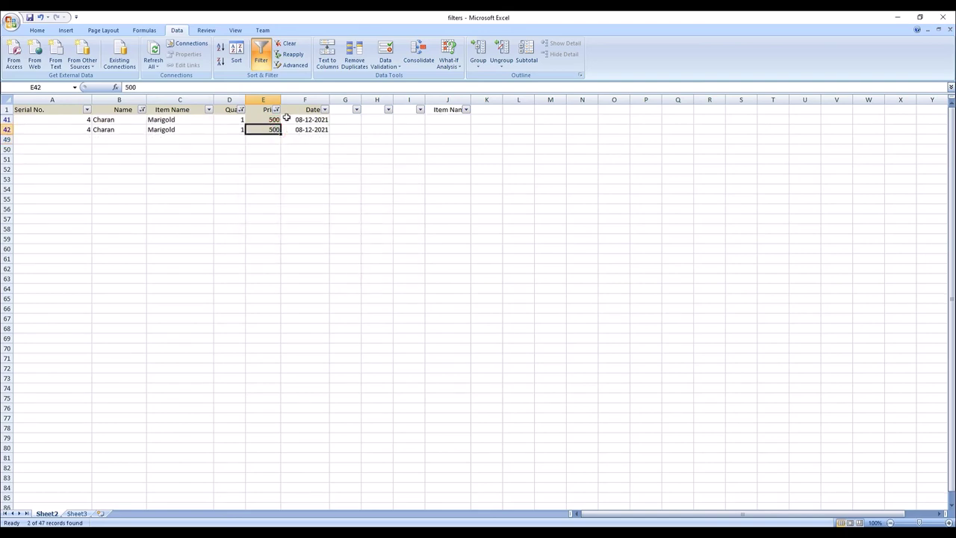
text(6)
key(Return)
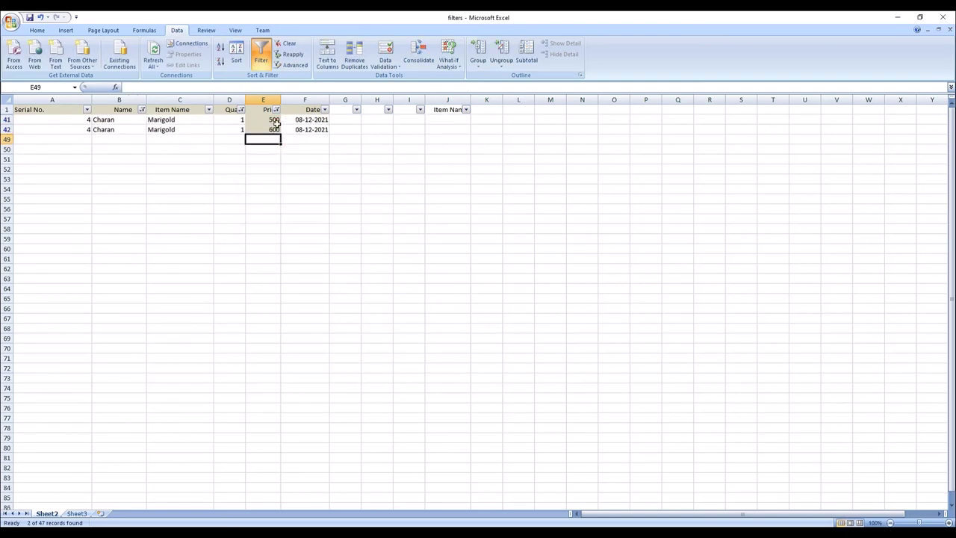
click(293, 55)
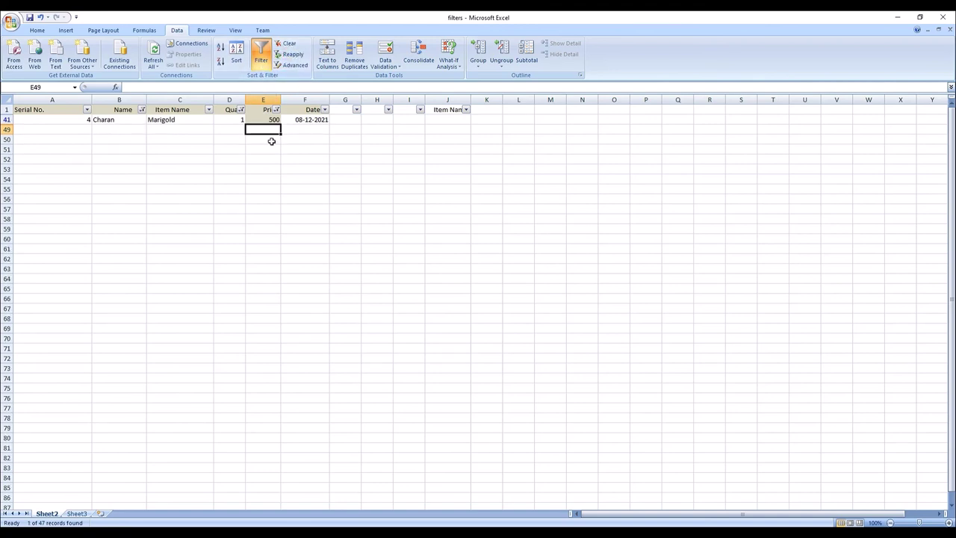